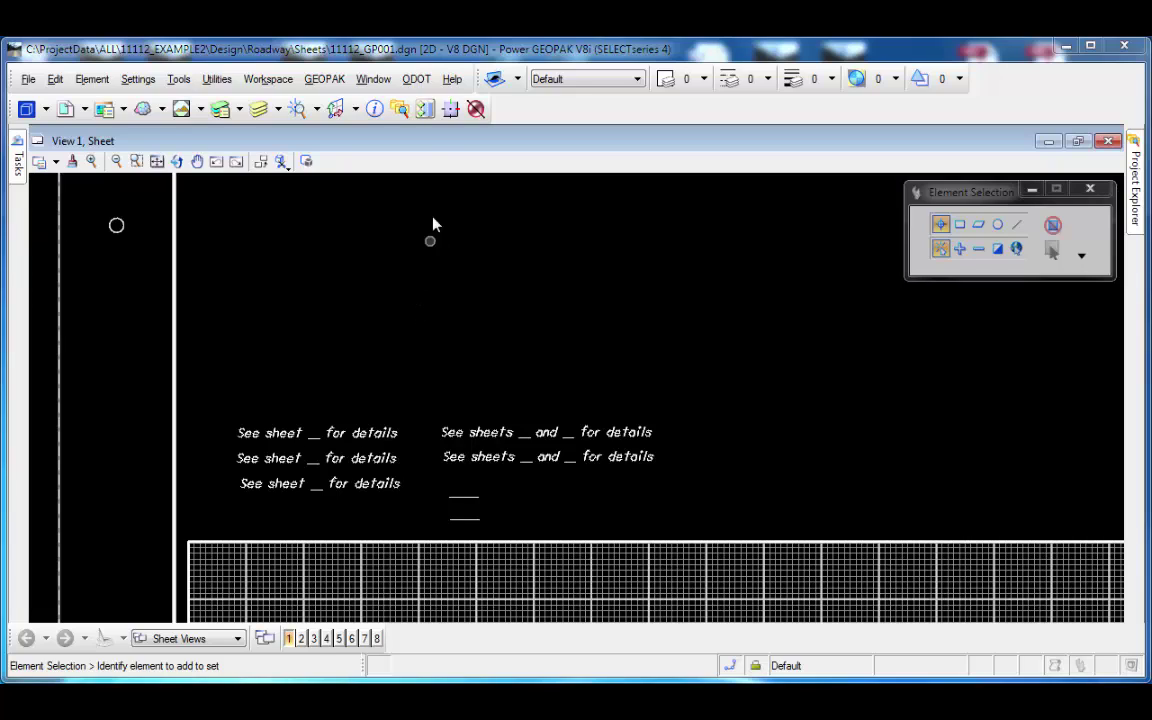
Launch the ODOT Sheet Management Cross References tool and move its window clear of the notes
left_click(417, 80)
mouse_move(470, 133)
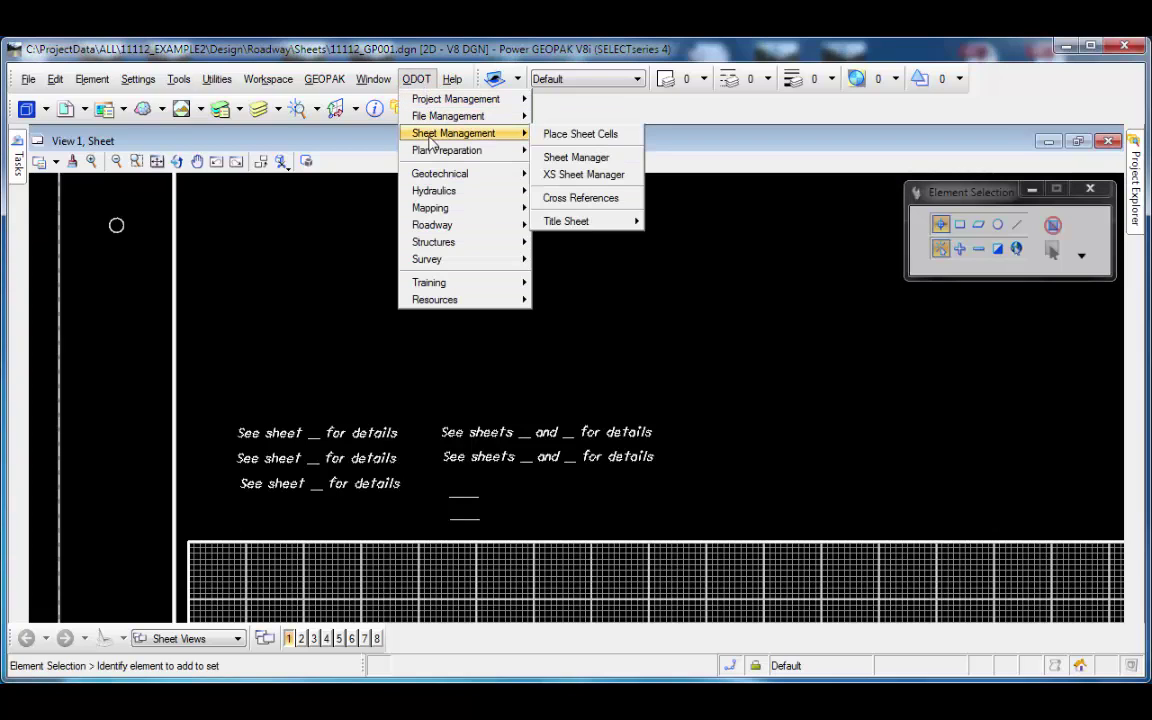
left_click(610, 199)
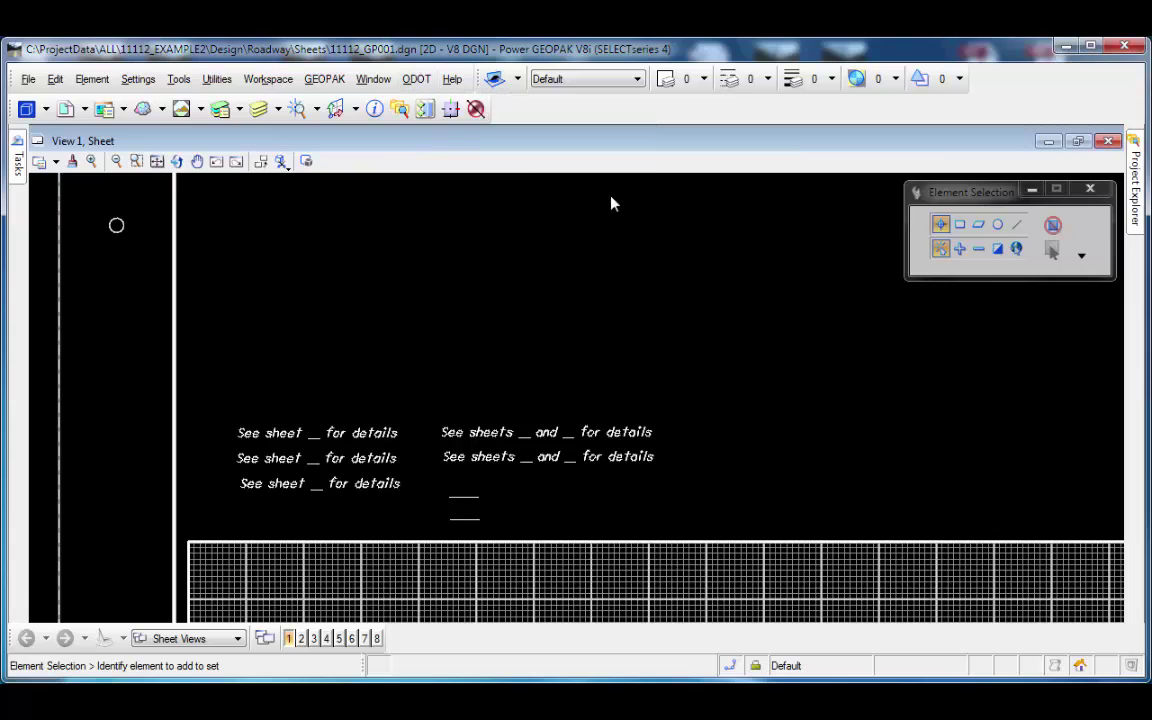
left_click_drag(450, 246, 293, 139)
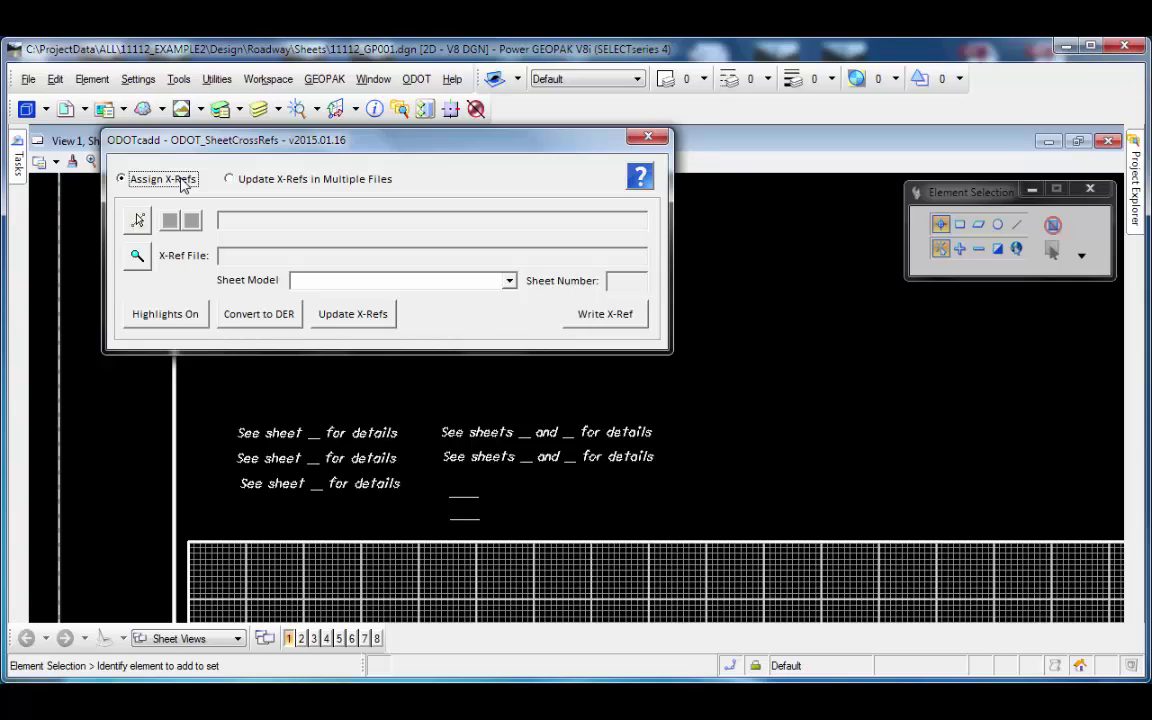
Preview Update X-Refs in Multiple Files, then return to Assign X-Refs mode
left_click(269, 186)
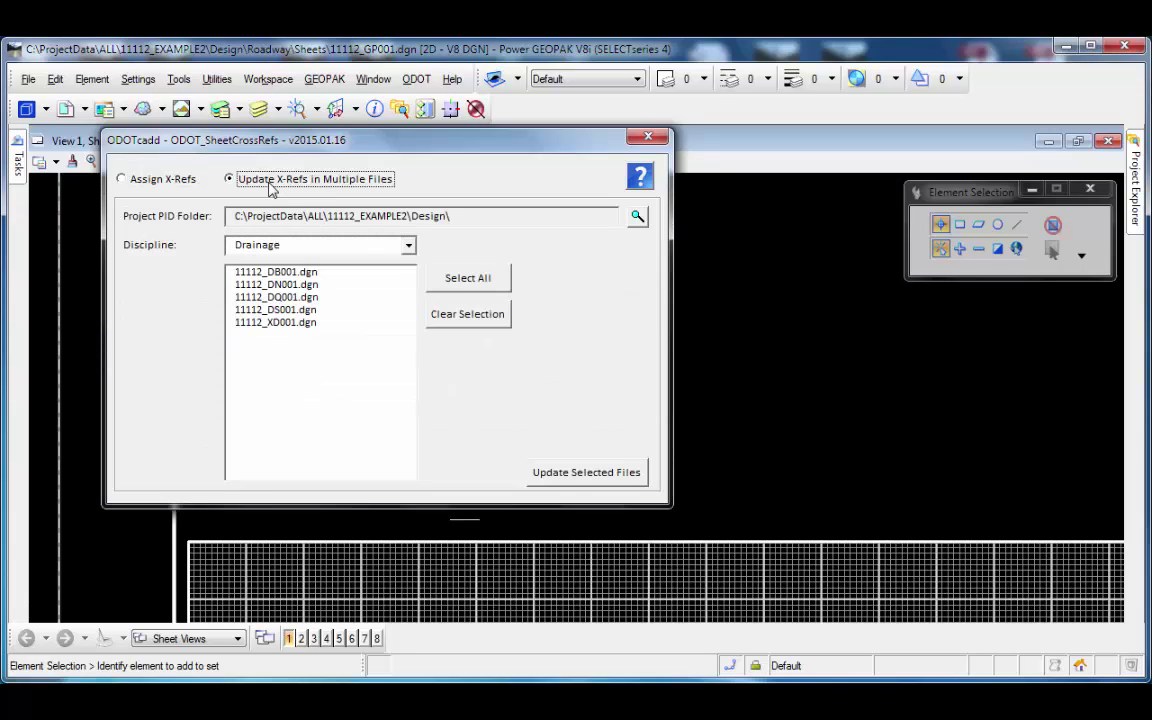
left_click(174, 180)
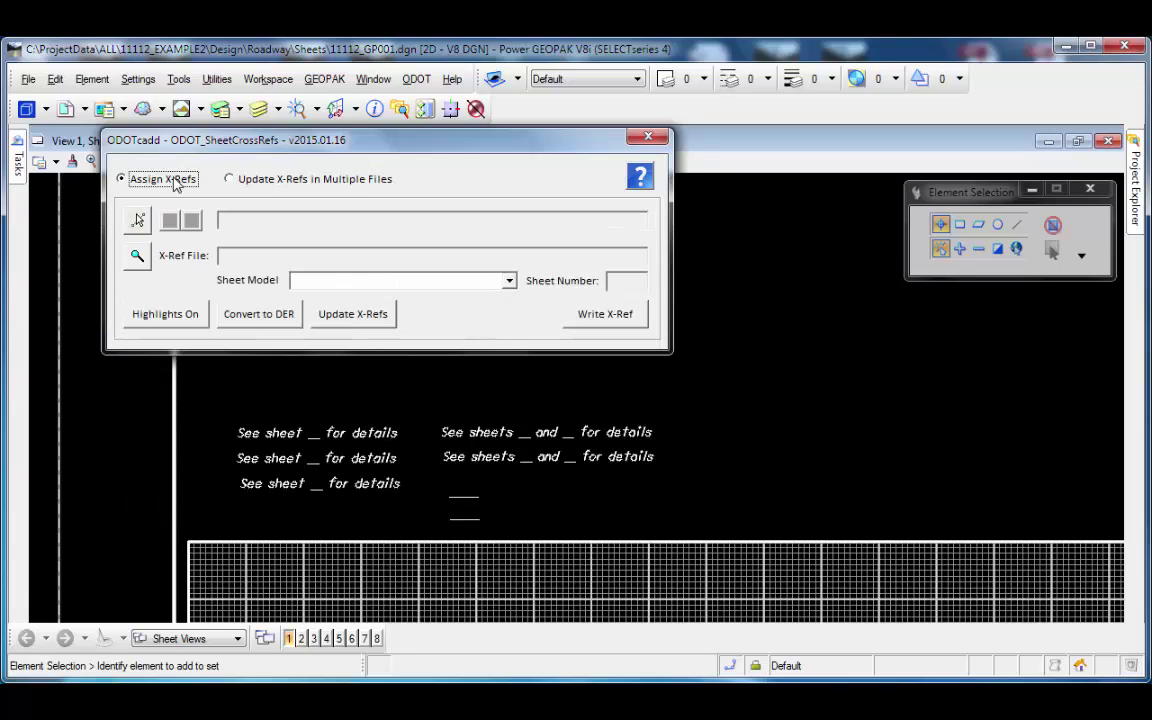
left_click_drag(201, 146, 187, 133)
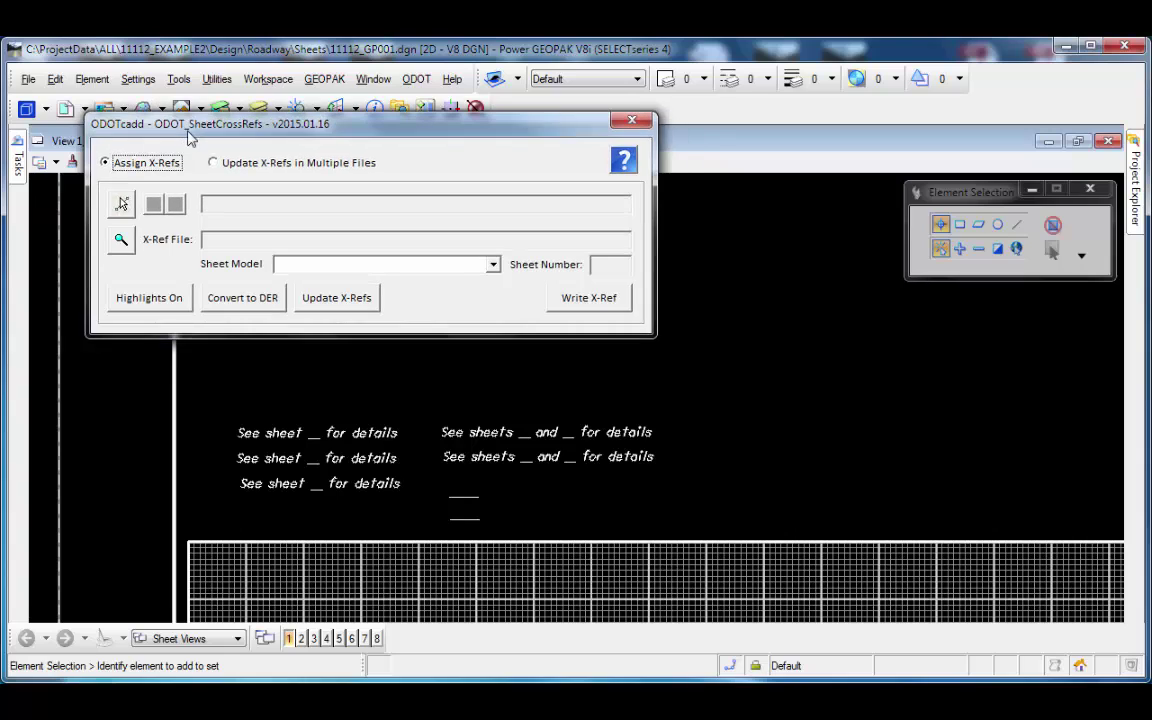
Select the first 'See sheet for details' note and highlight its blank sheet-number slot
left_click(124, 204)
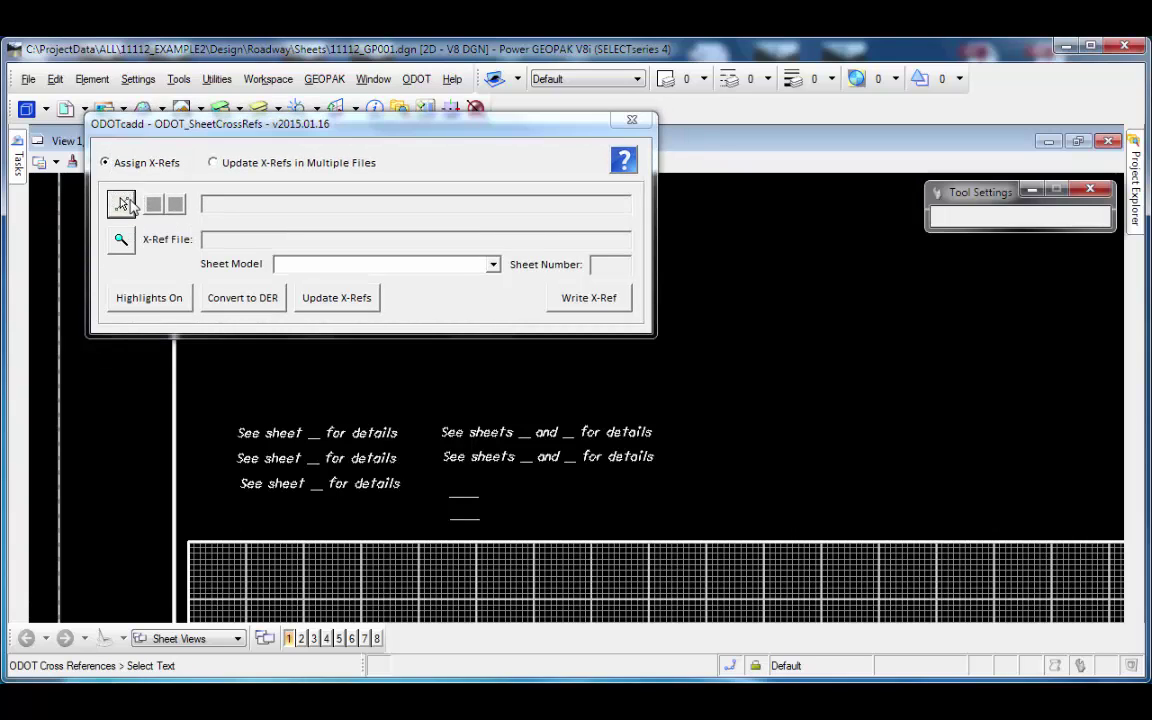
left_click(278, 430)
left_click(286, 378)
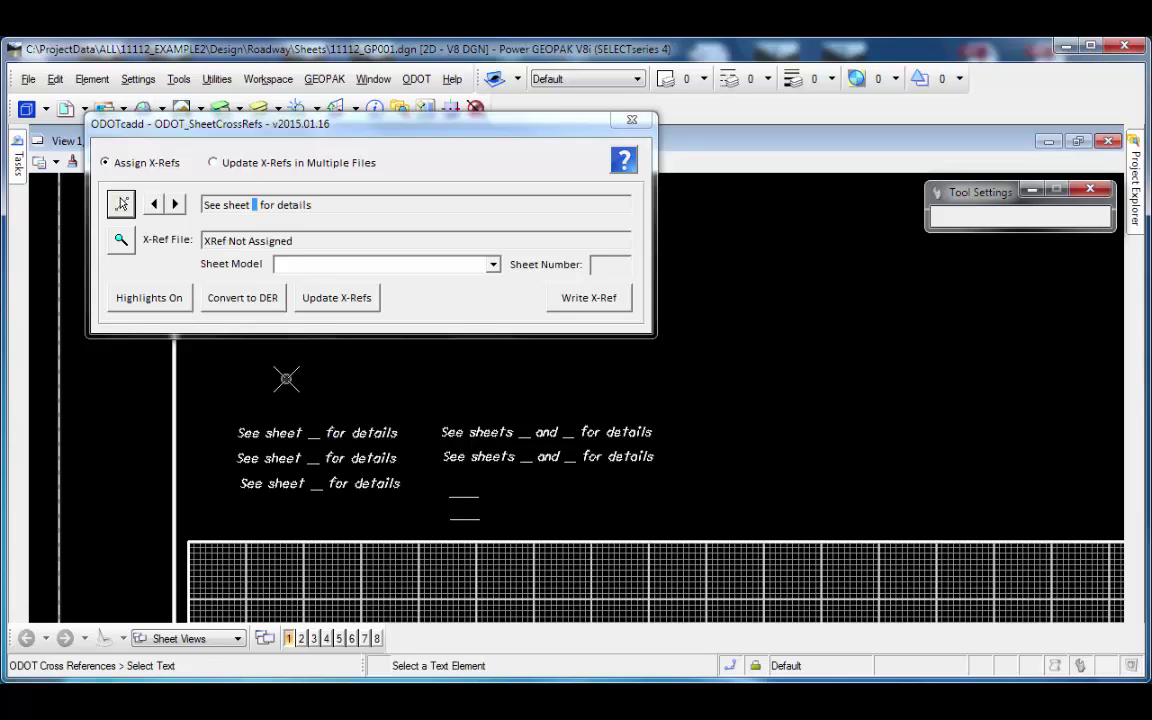
left_click(253, 206)
double_click(253, 206)
left_click_drag(204, 241, 310, 242)
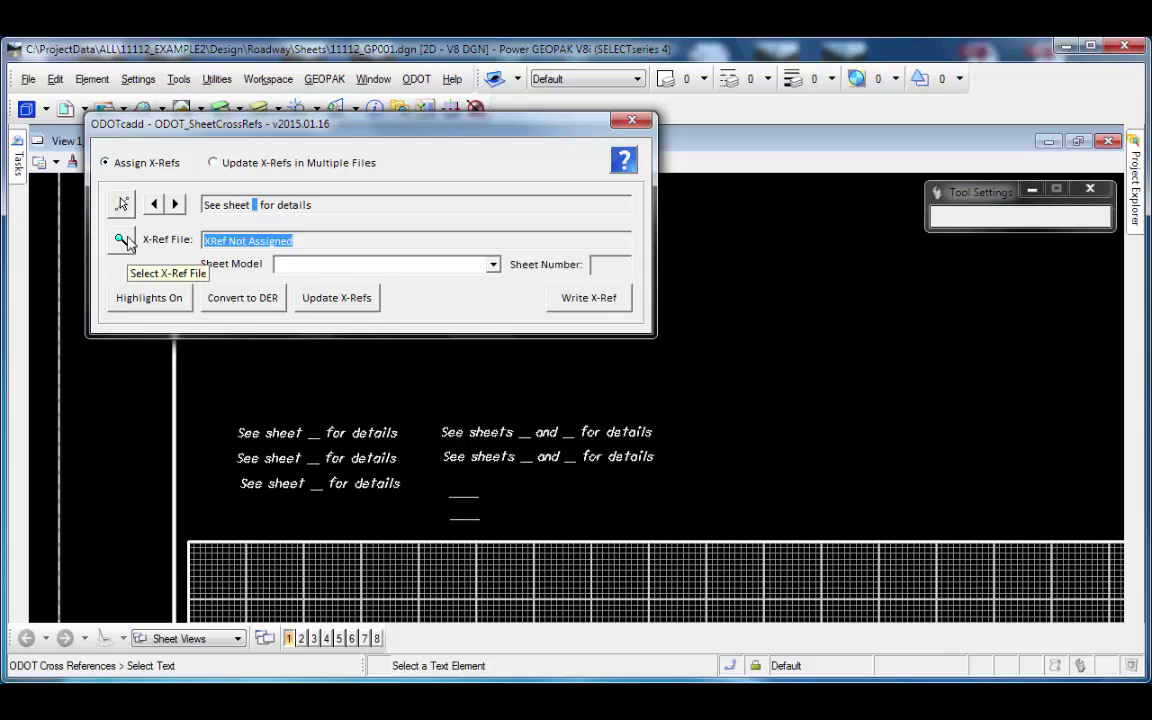
Load Drainage\Sheets\11112_XD001.dgn as the note's reference file
left_click(122, 241)
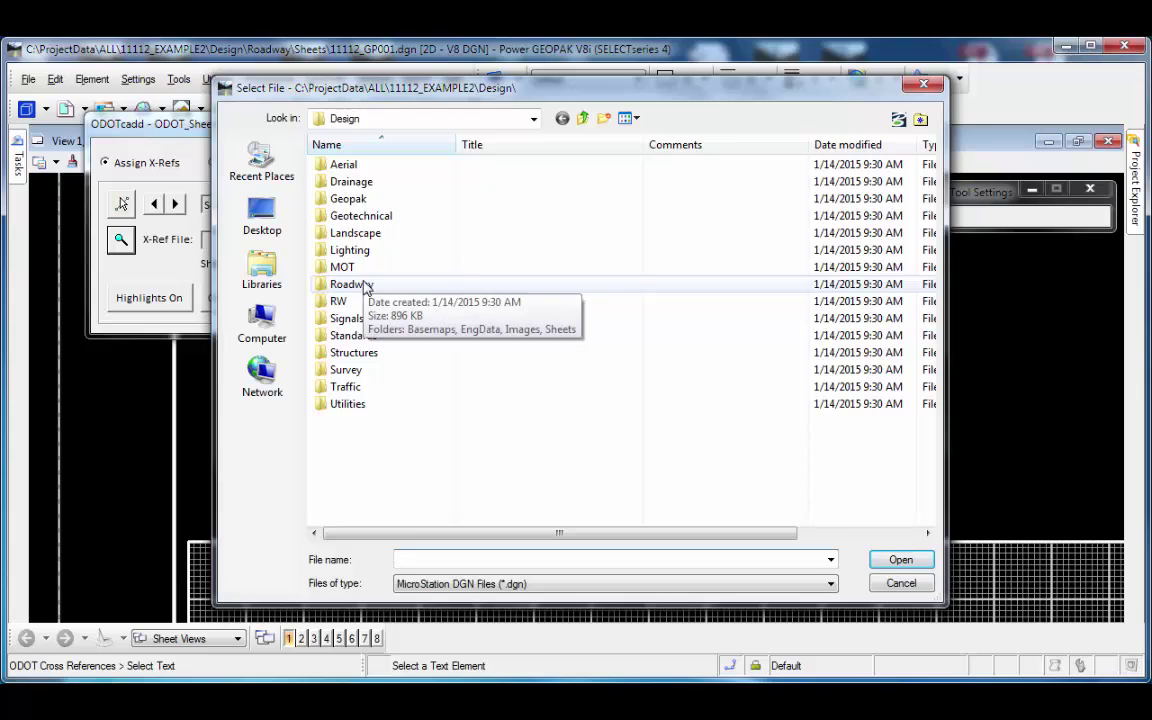
double_click(372, 186)
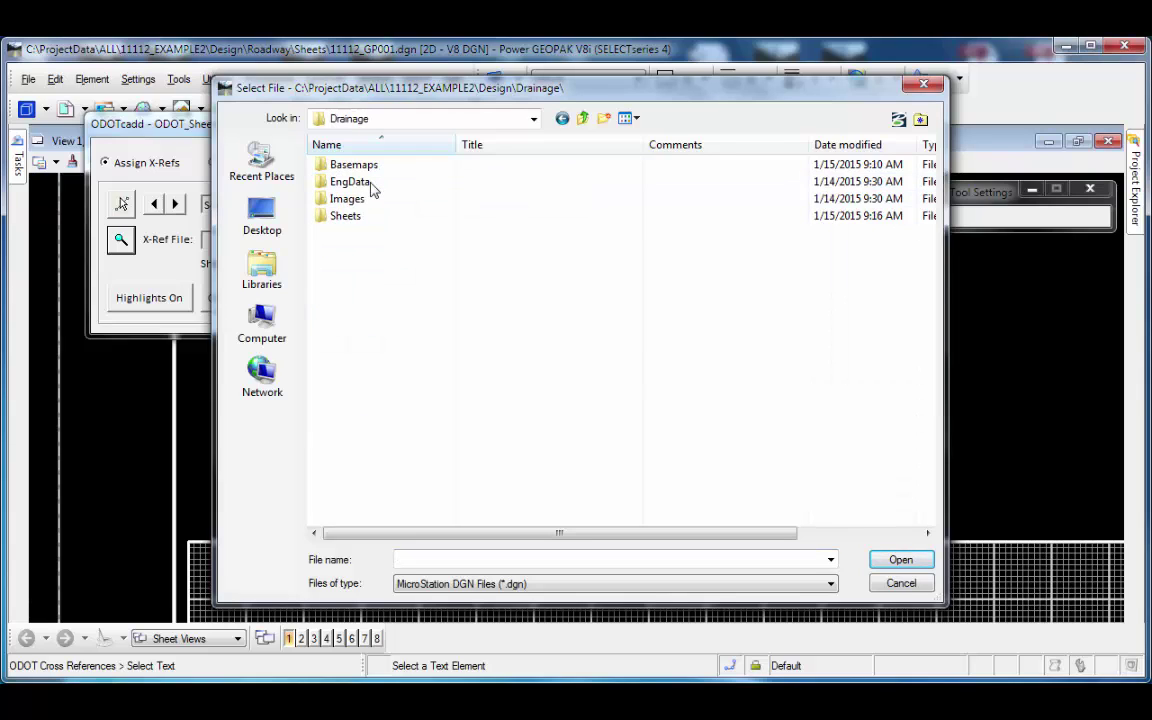
double_click(355, 217)
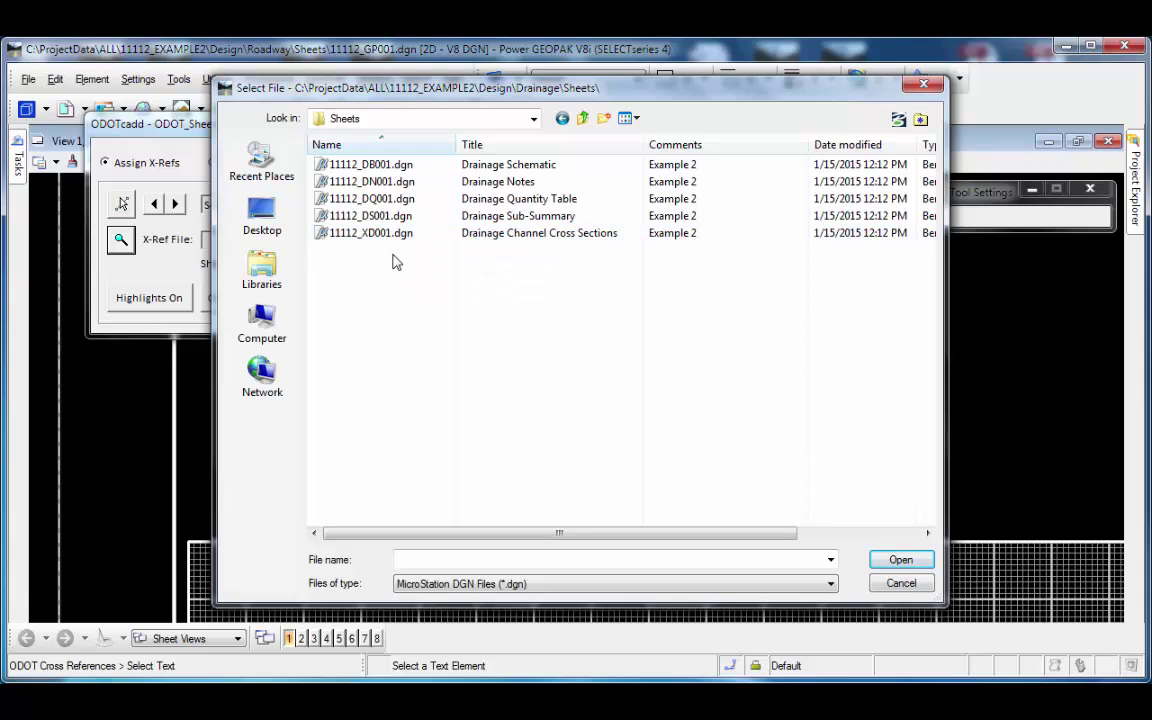
left_click(360, 234)
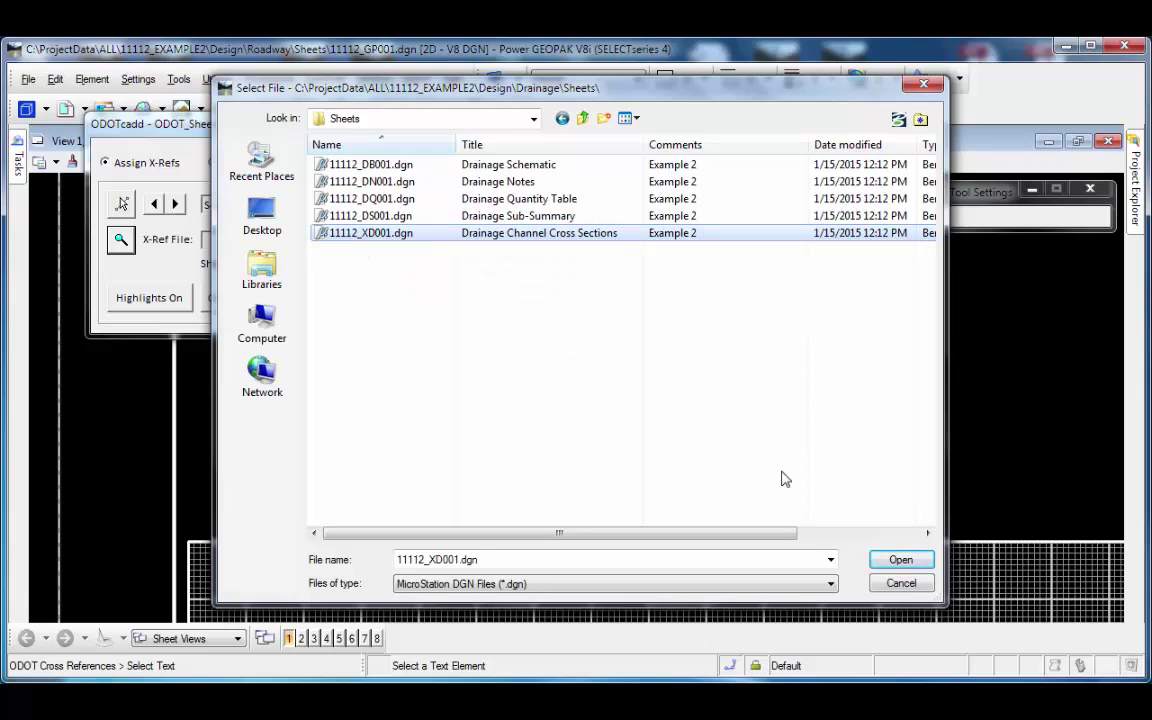
left_click(912, 564)
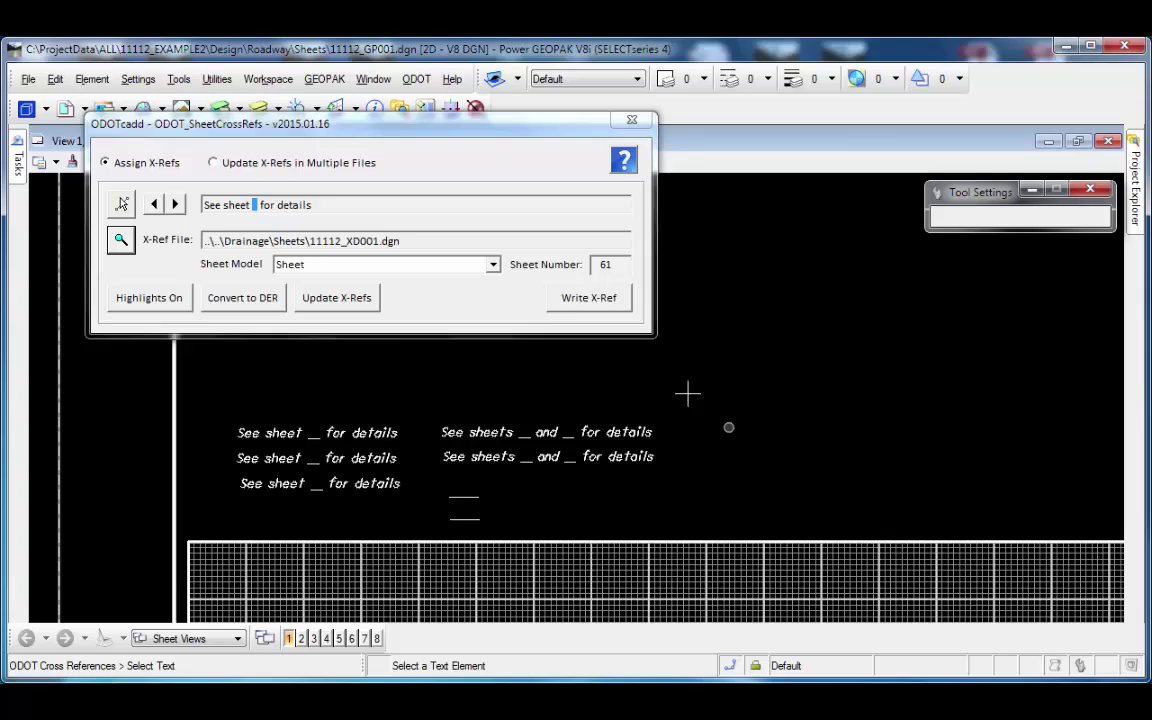
Choose sheet model Sheet2 and write sheet 62 into the note
left_click(493, 264)
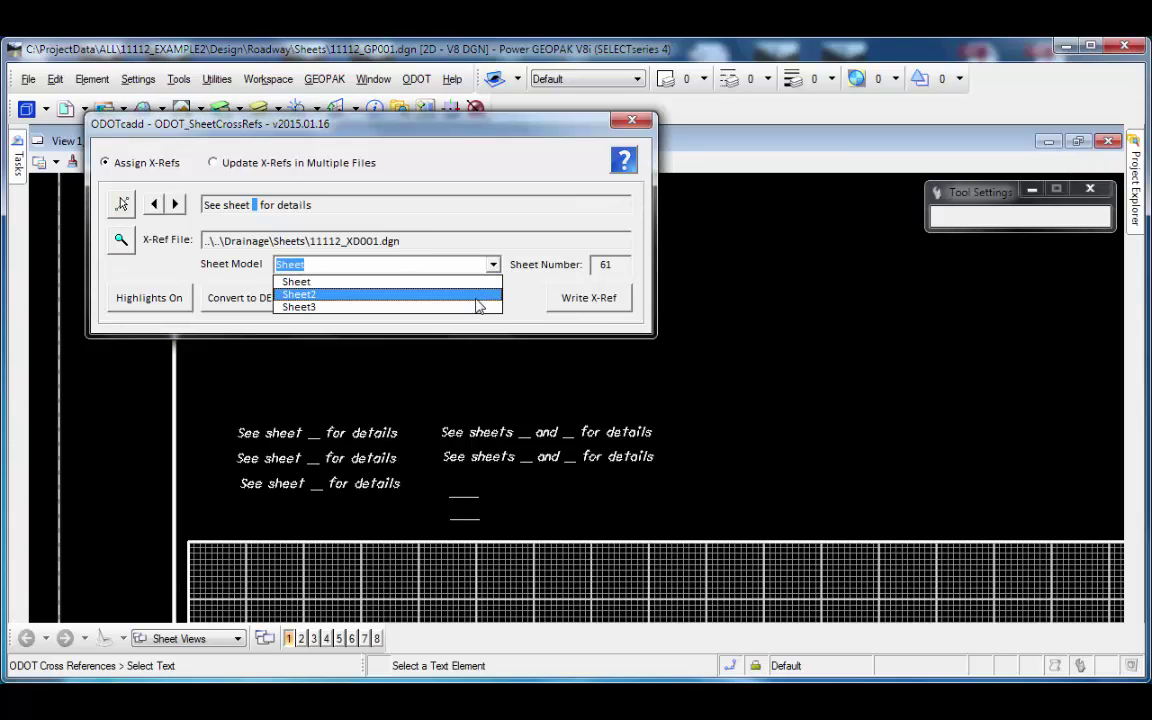
left_click(475, 283)
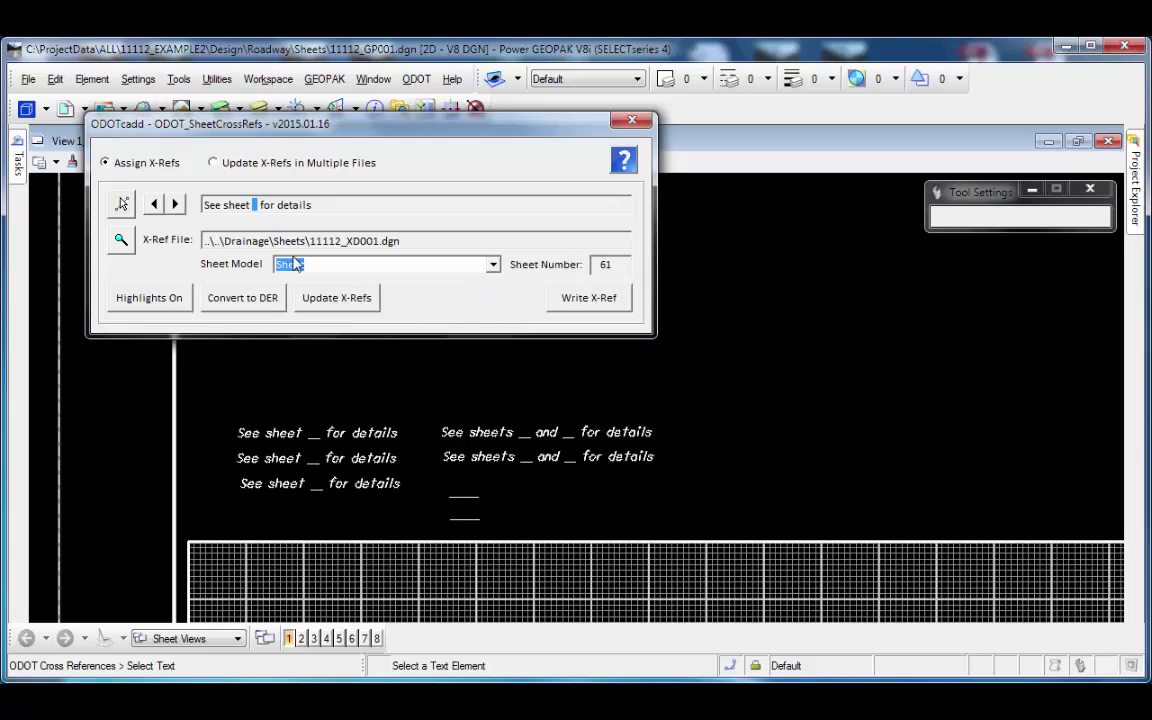
double_click(606, 265)
left_click(493, 265)
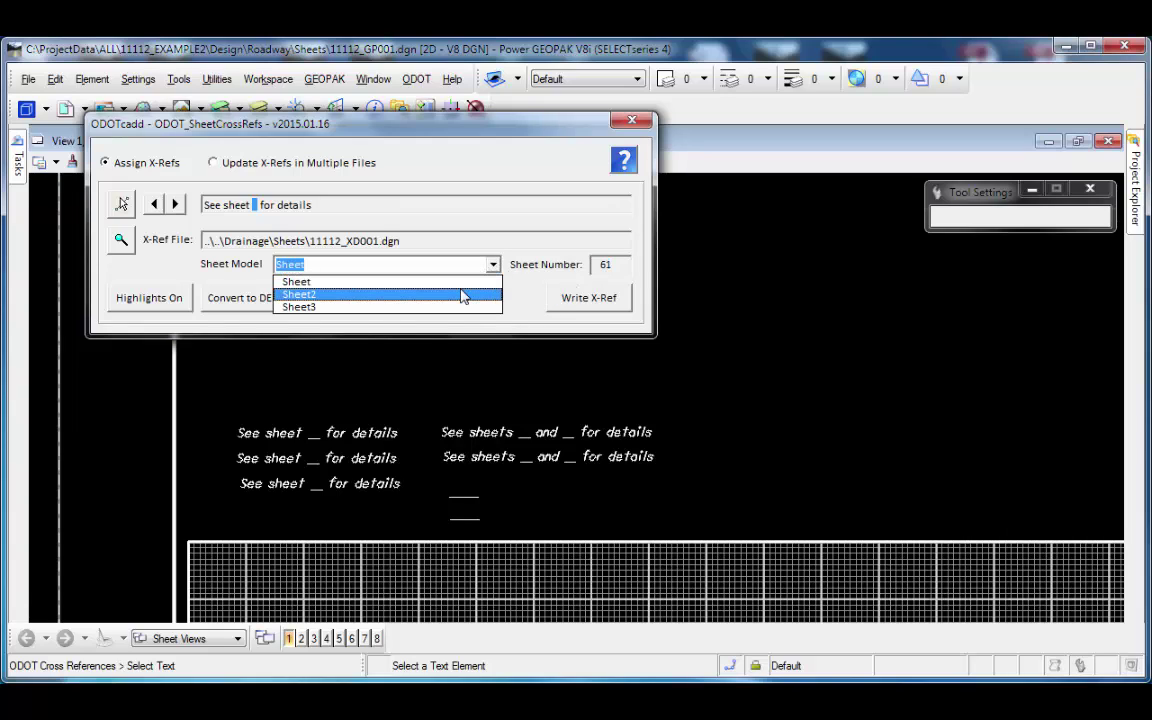
left_click(463, 295)
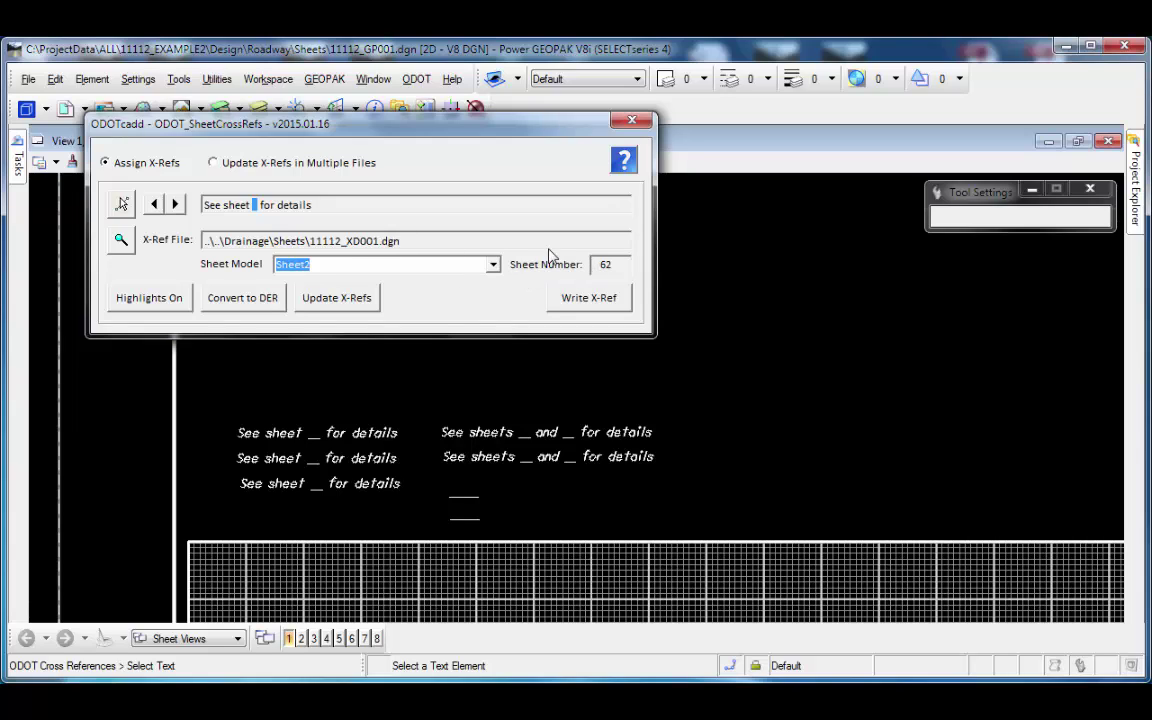
left_click(581, 303)
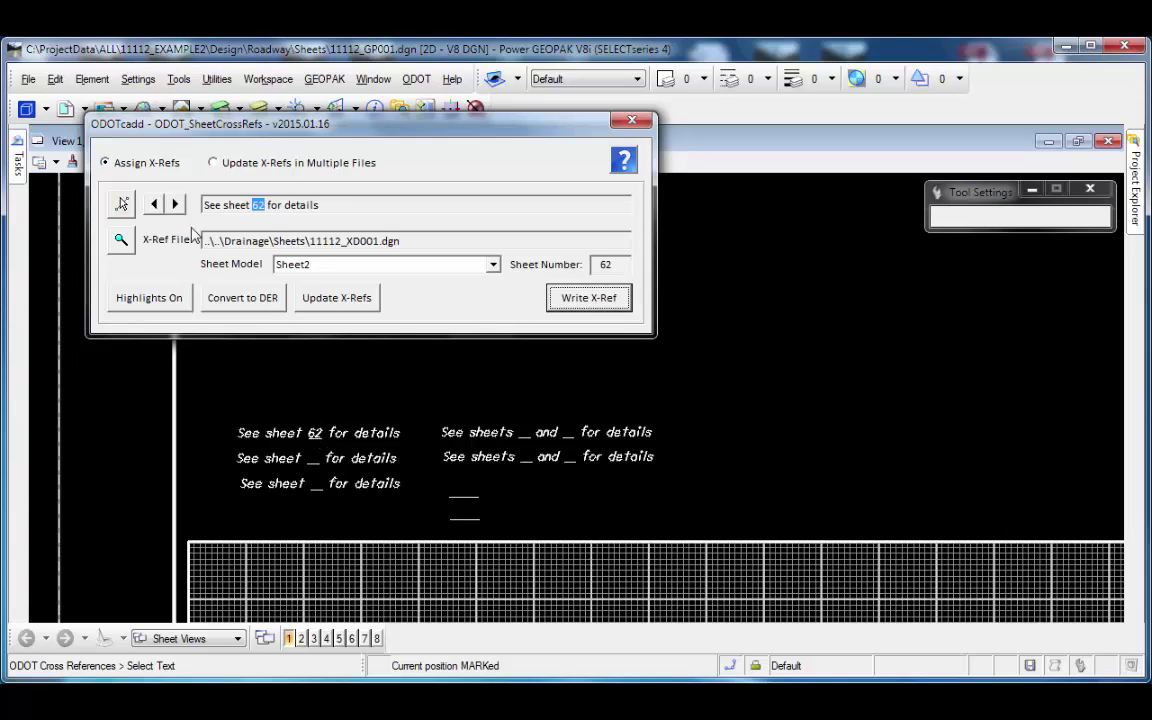
Select the first 'See sheets __ and __ for details' note and step through its two blanks
left_click(121, 203)
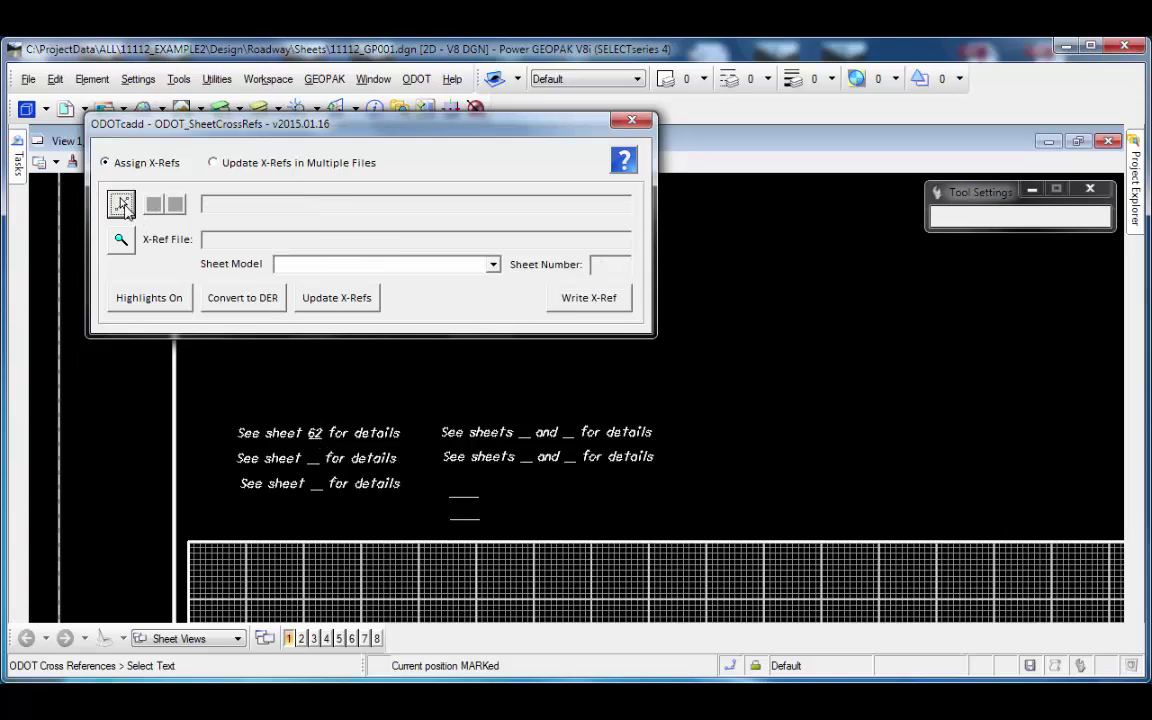
left_click(467, 430)
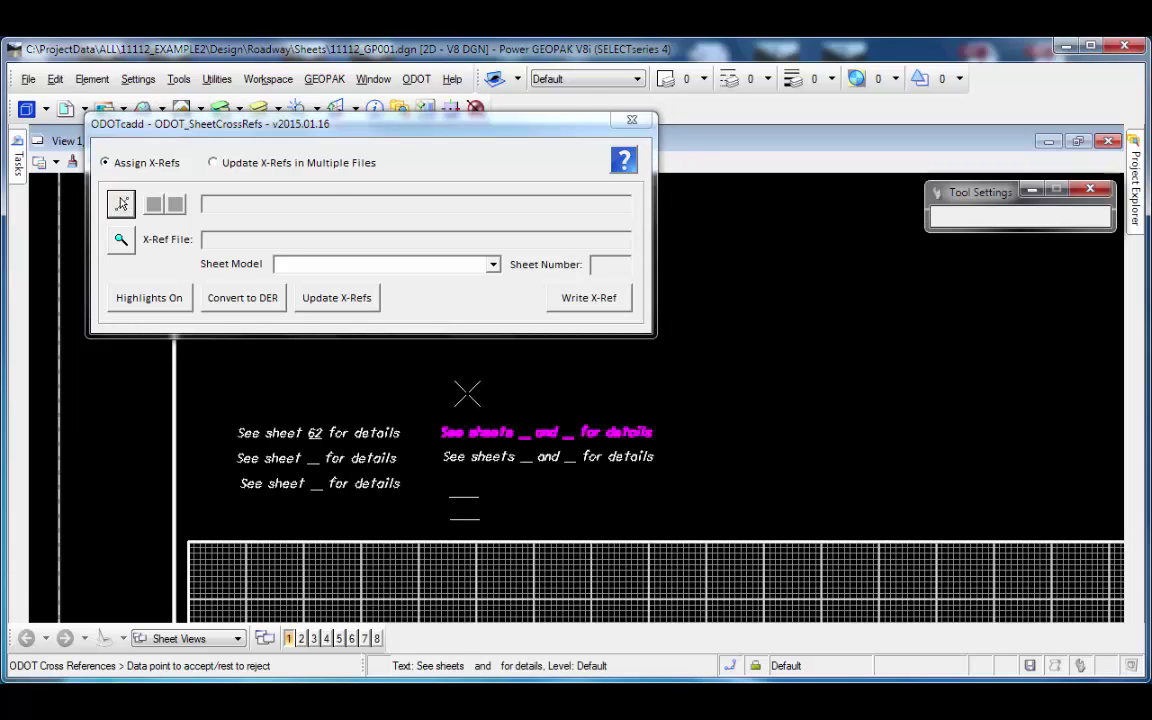
left_click(467, 393)
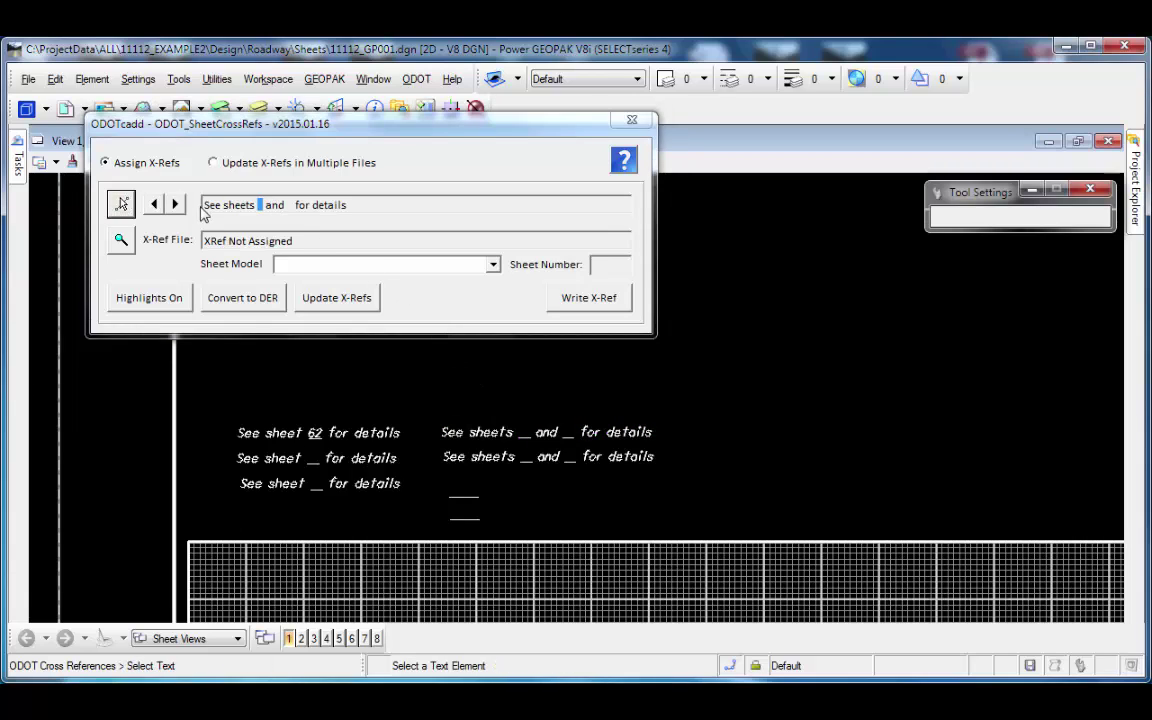
left_click(175, 204)
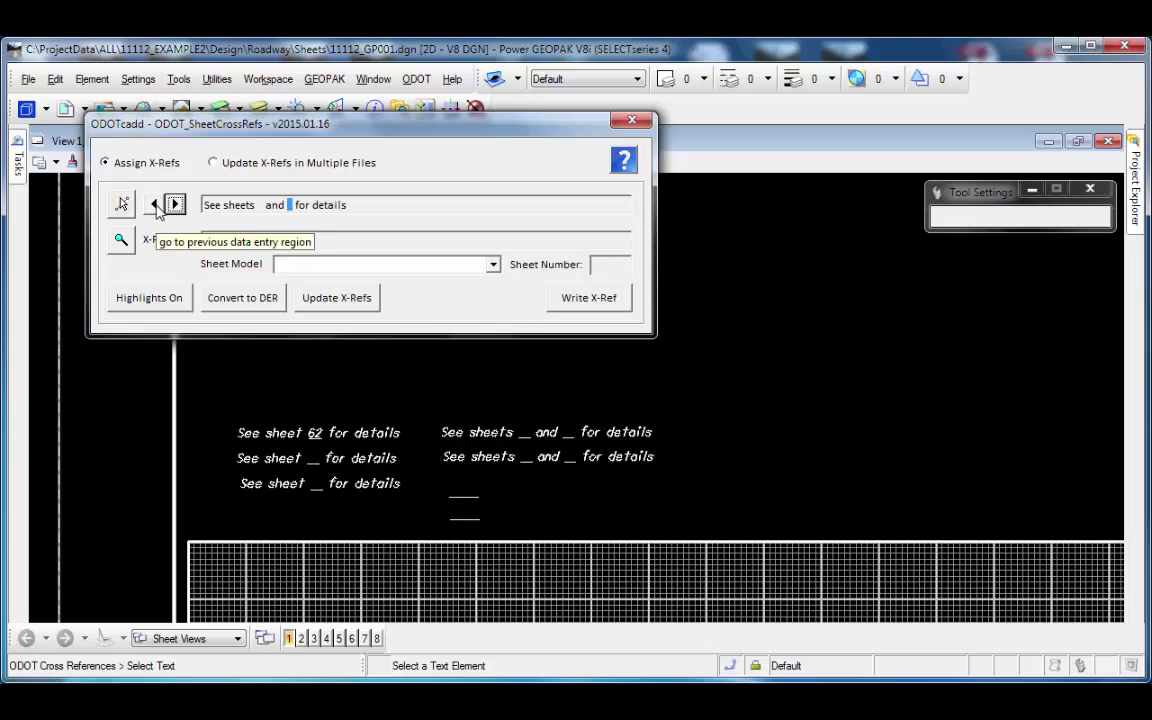
left_click(156, 205)
left_click(172, 204)
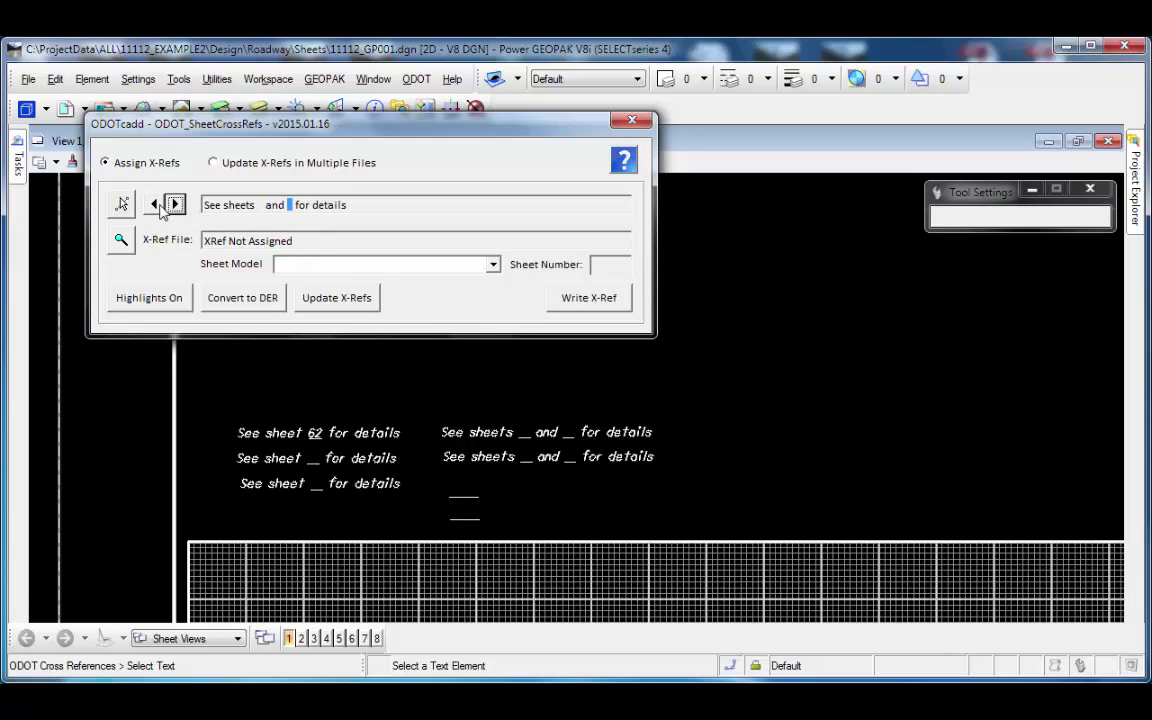
Reference the first blank to Drainage\Sheets\11112_XD001.dgn, giving sheet 61
left_click(120, 239)
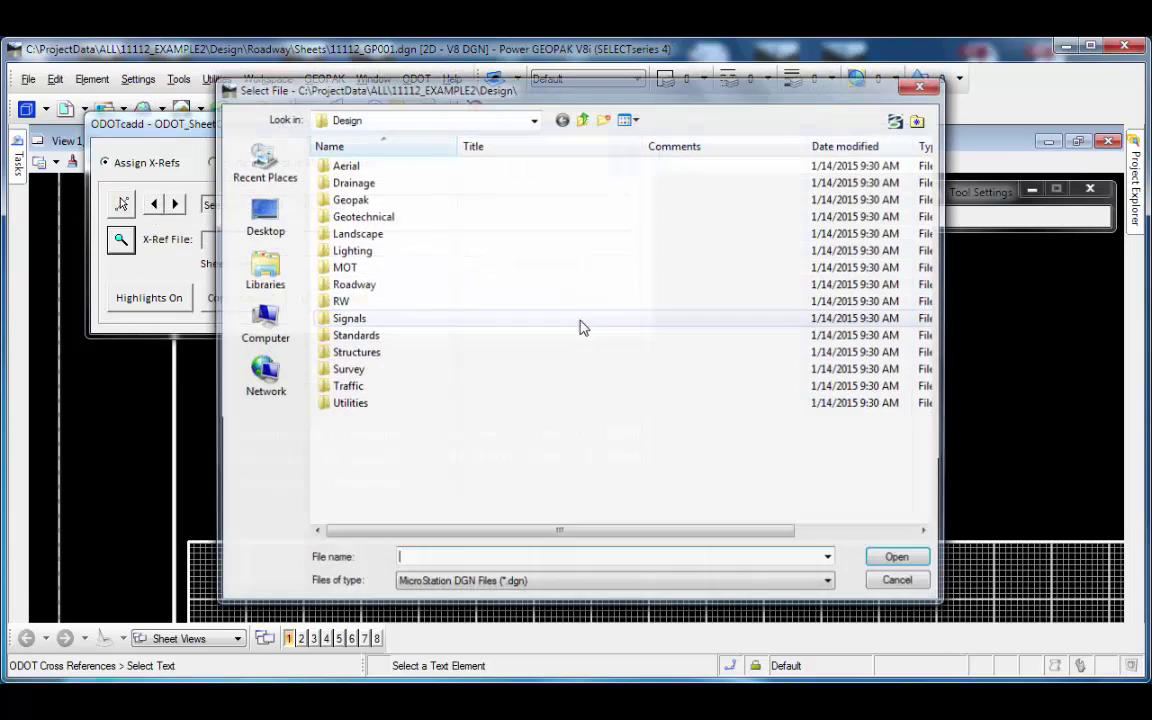
double_click(375, 185)
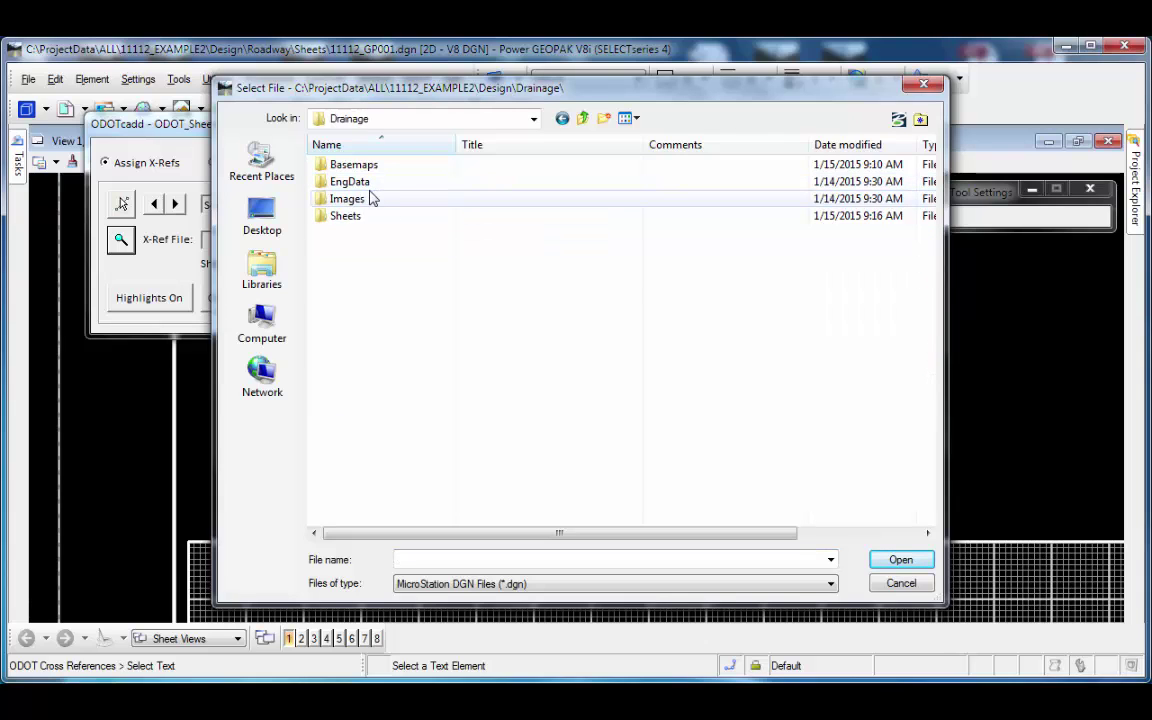
double_click(352, 216)
left_click(378, 233)
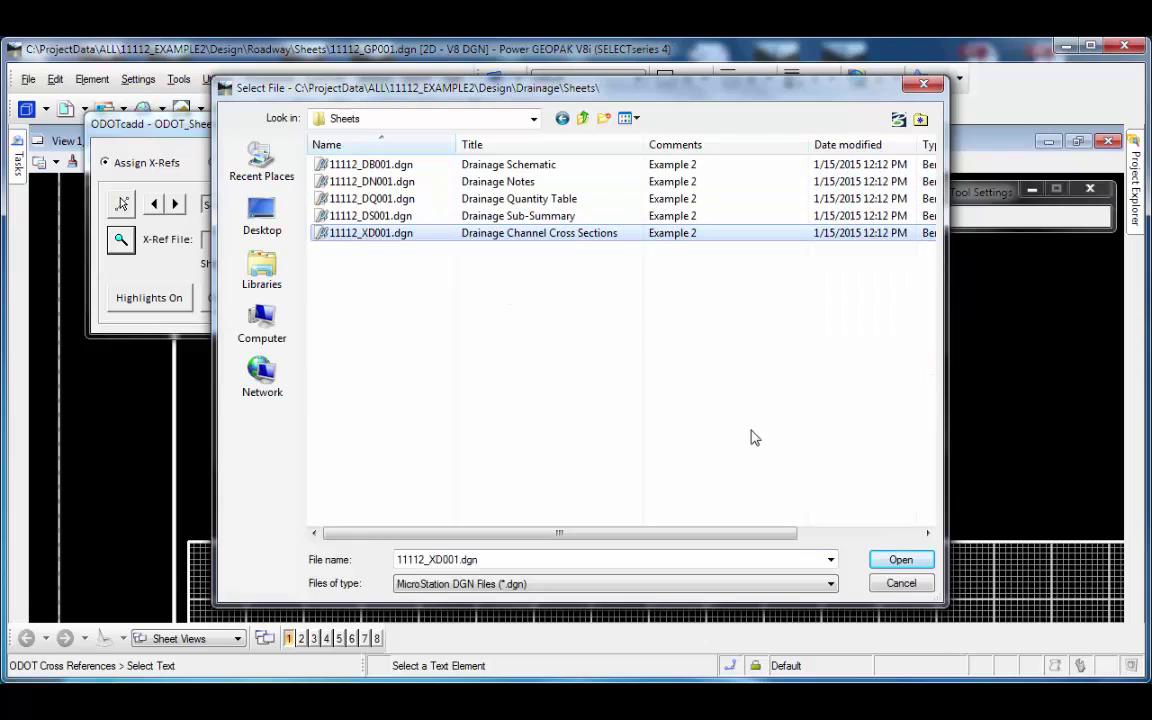
left_click(900, 559)
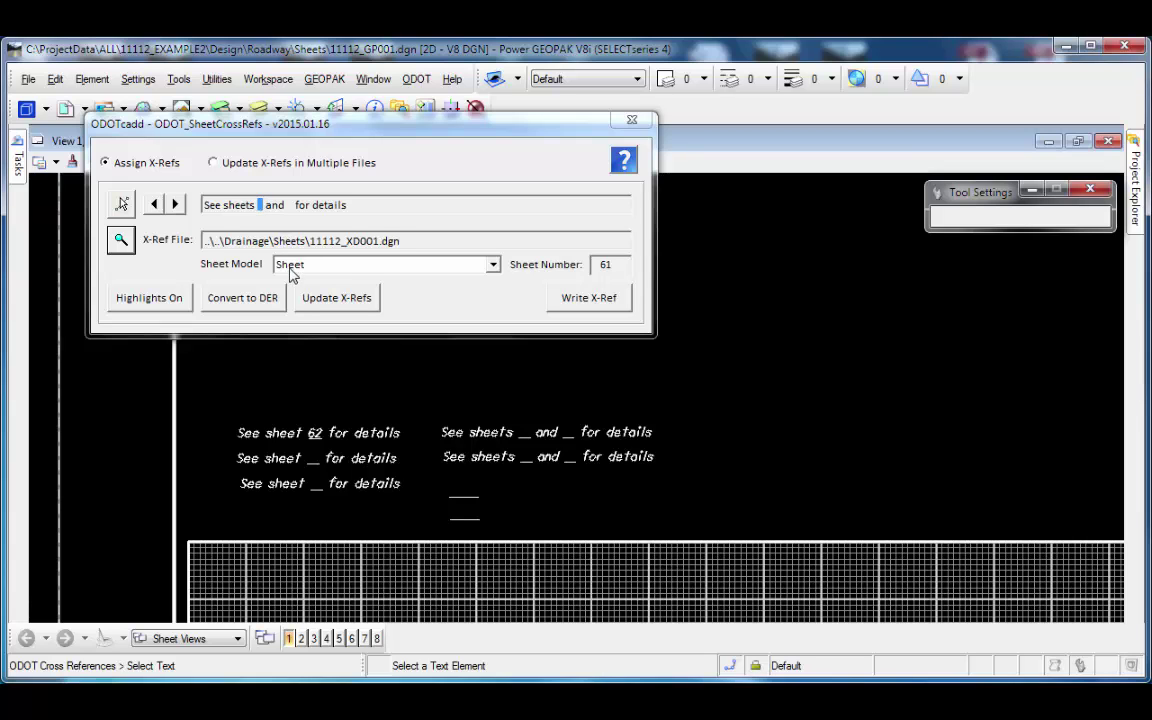
Reference the second blank to 11112_XD001.dgn model Sheet2 and write sheets 61 and 62
left_click(180, 204)
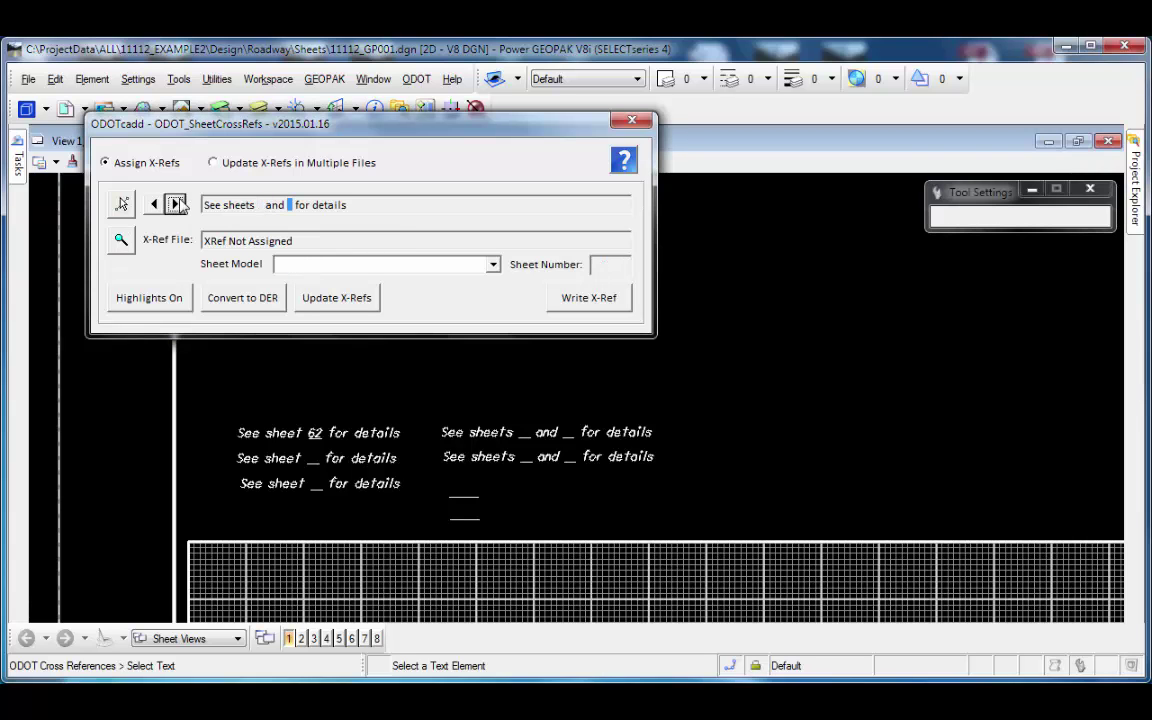
left_click(120, 239)
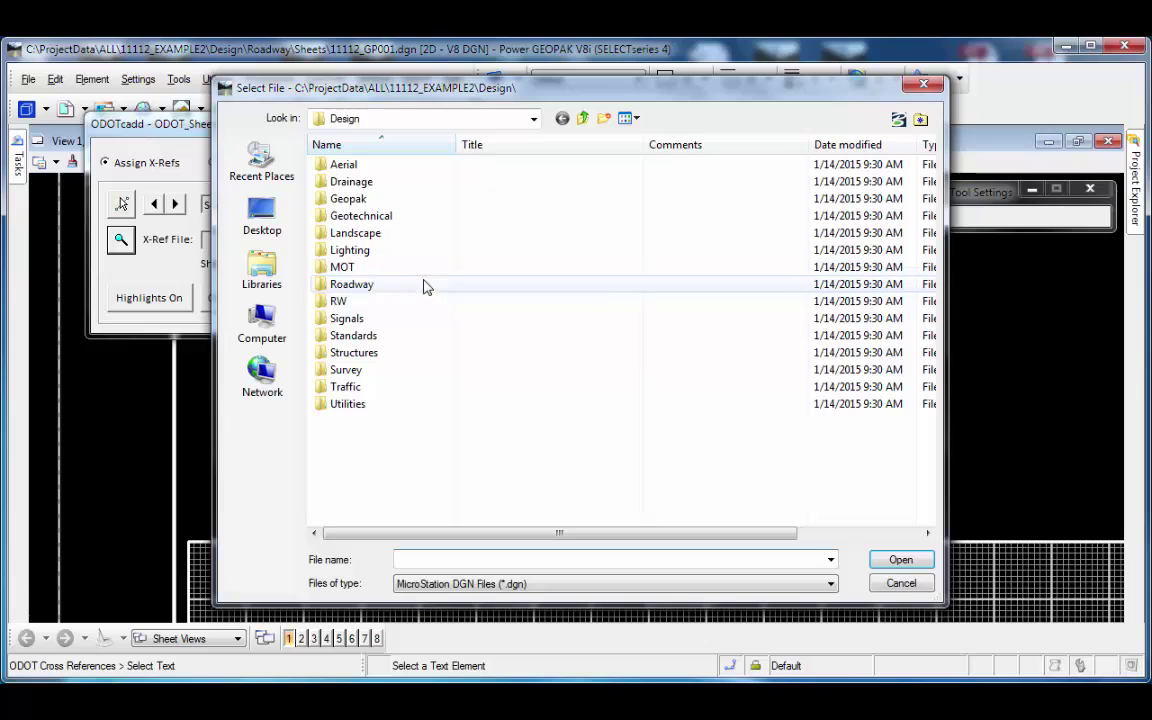
double_click(355, 182)
double_click(355, 216)
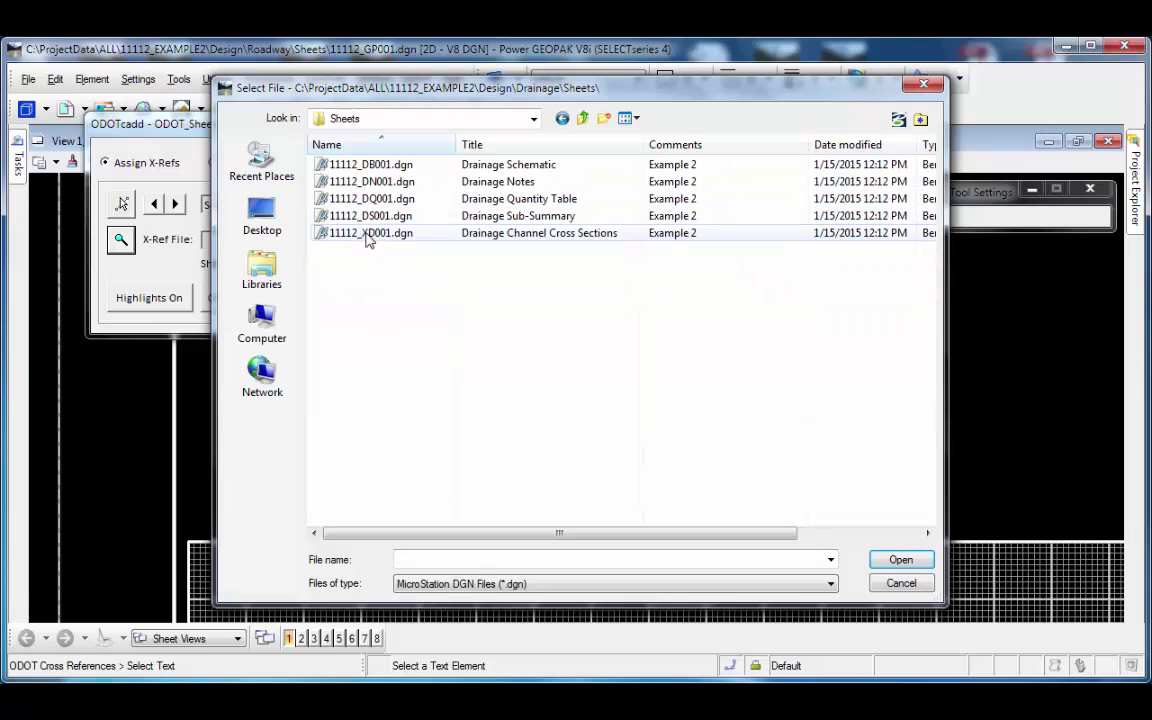
left_click(368, 233)
left_click(901, 560)
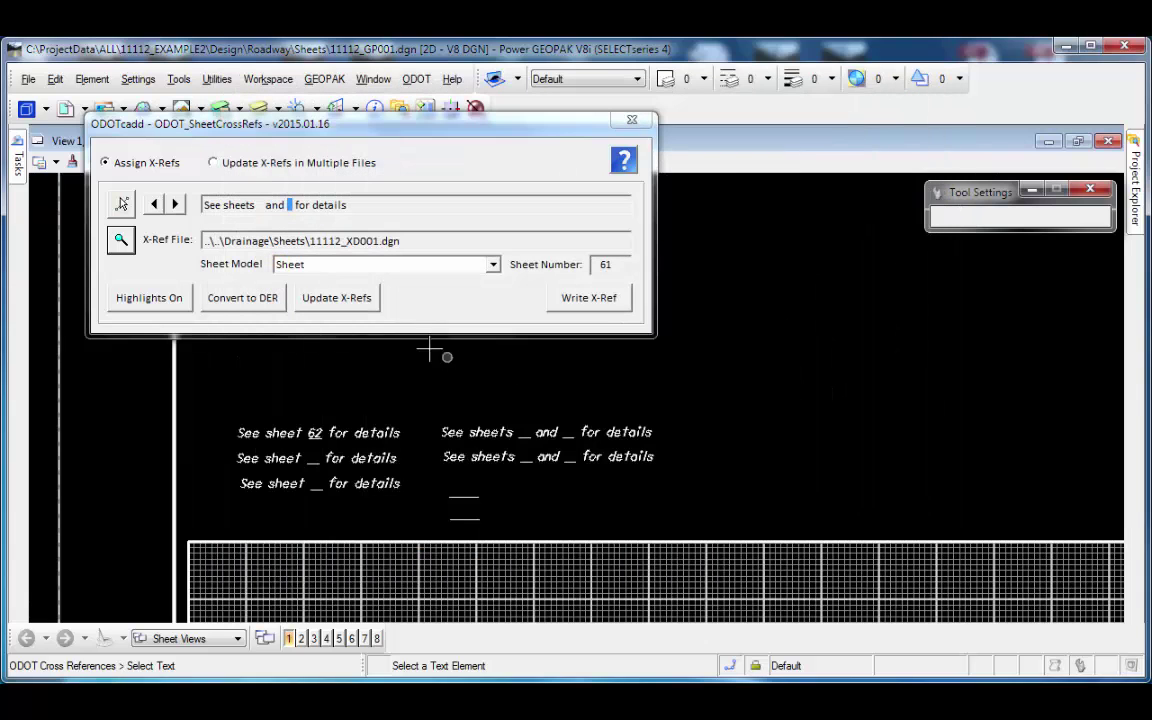
left_click(492, 264)
left_click(476, 295)
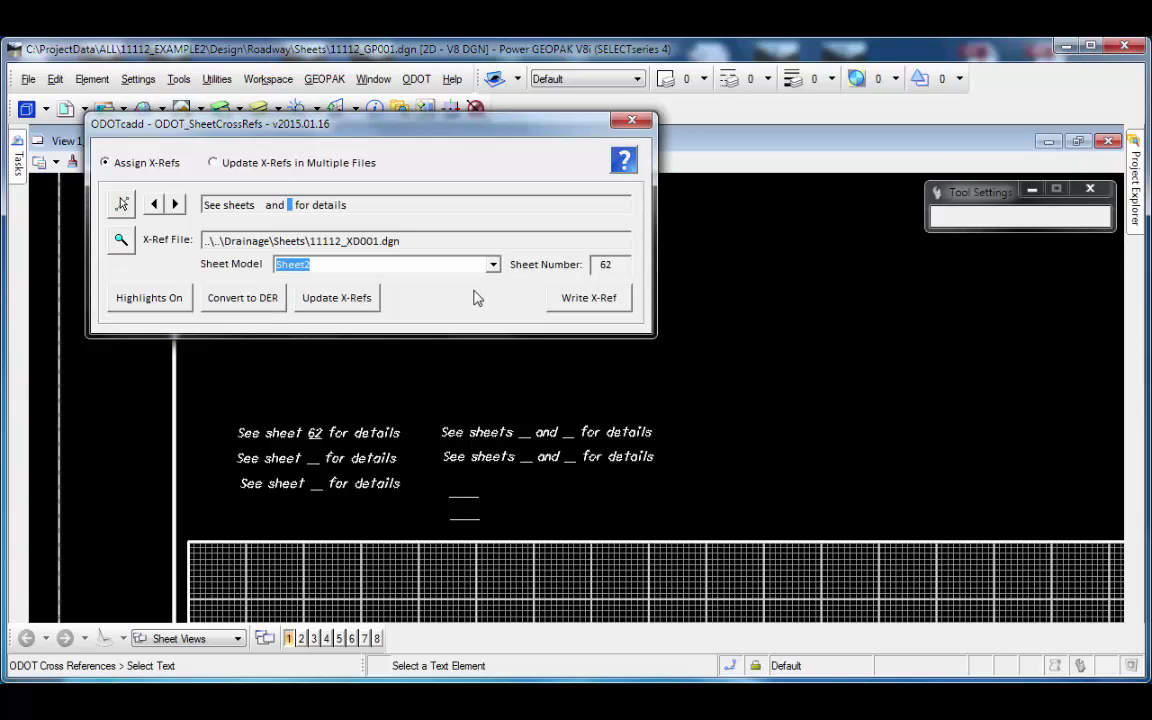
left_click(594, 302)
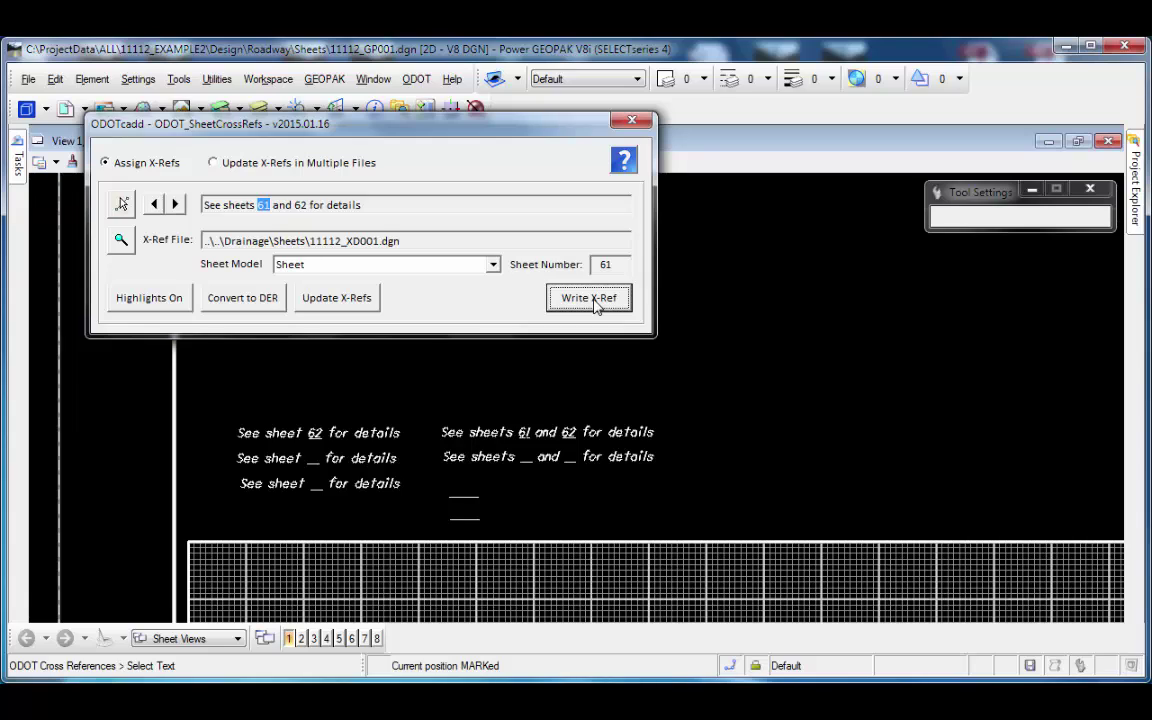
Turn Highlights on so filled references show green and unfilled ones yellow
left_click(168, 302)
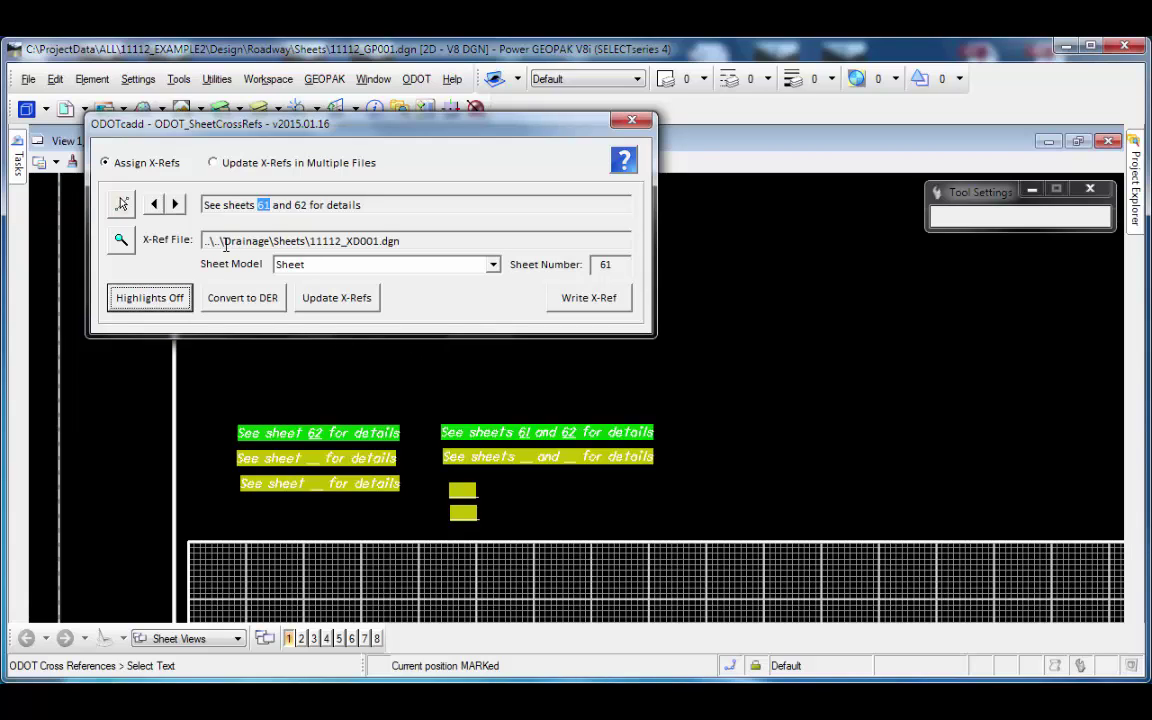
mouse_move(18, 150)
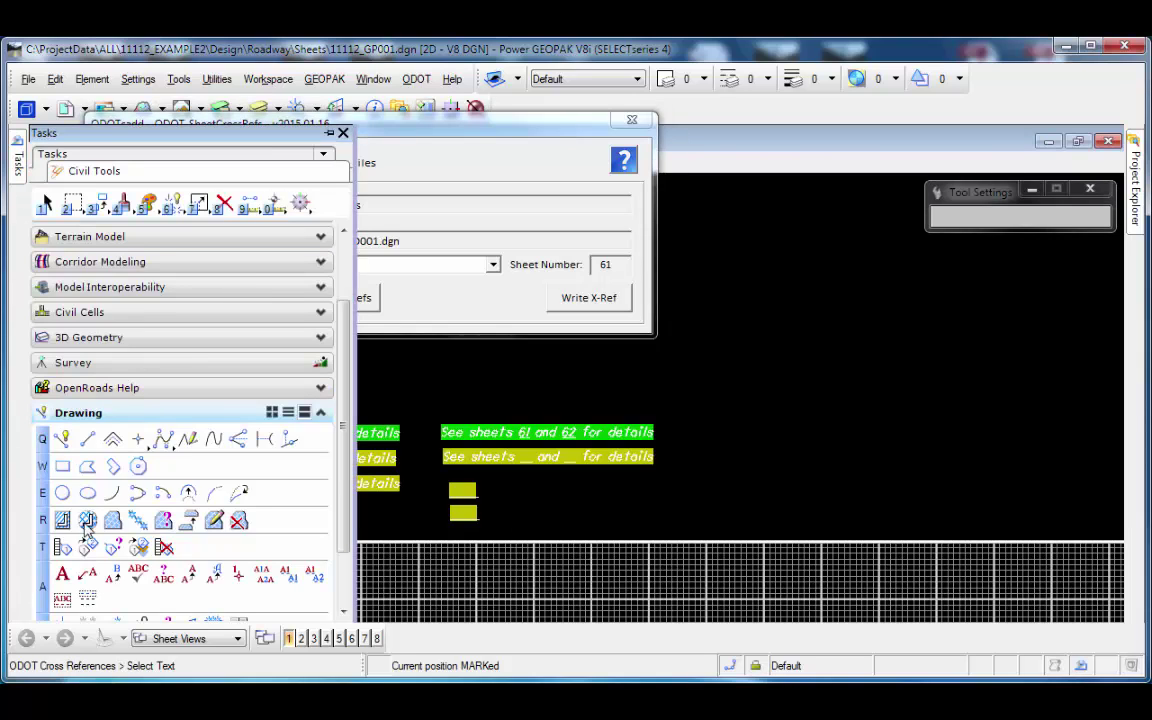
Edit the third 'See sheet __ for details' note's blank in the Text Editor and apply it
left_click(112, 547)
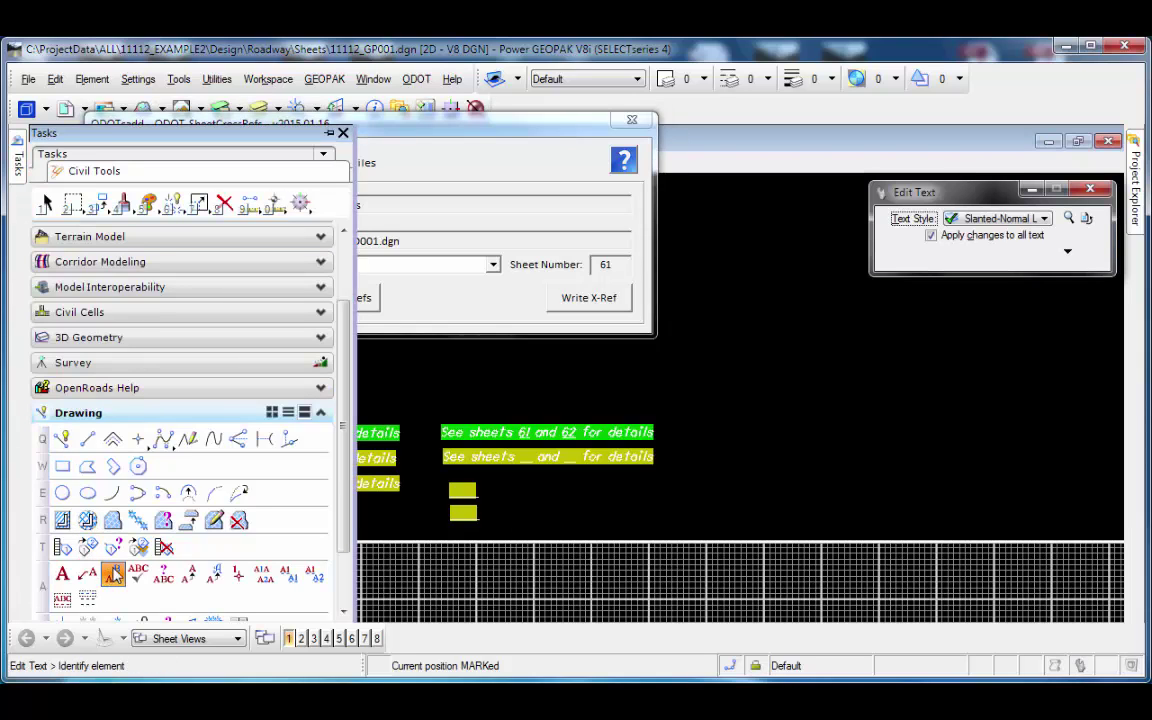
left_click(398, 514)
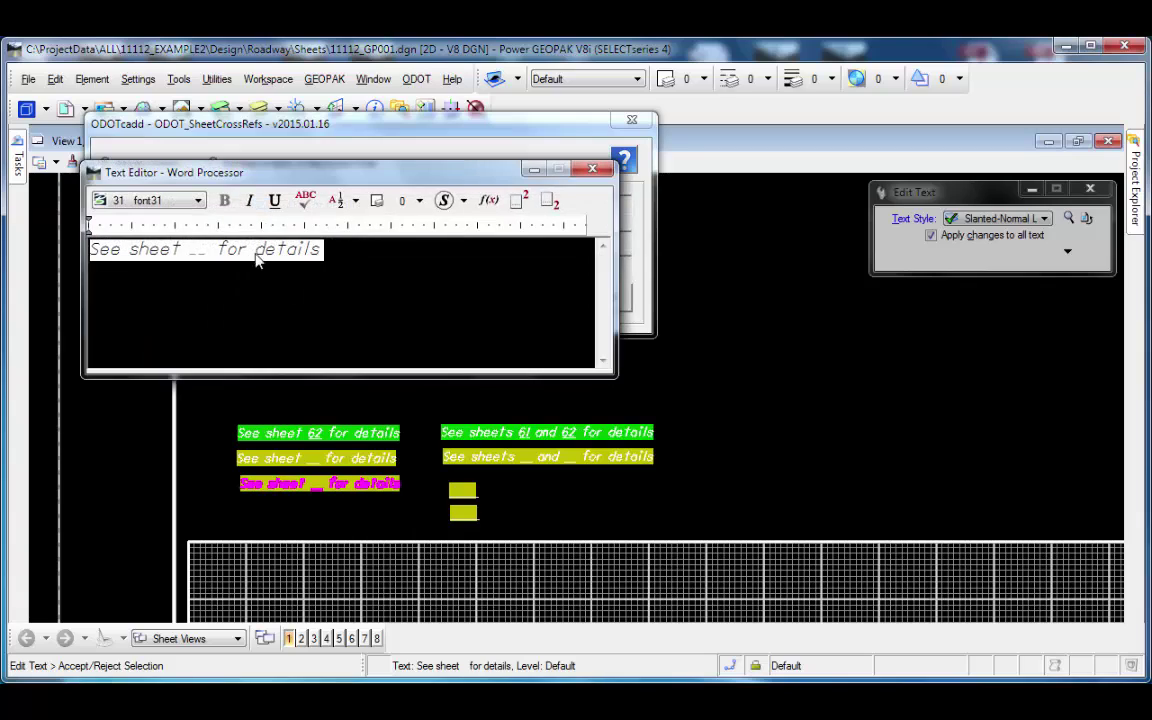
double_click(198, 249)
left_click(208, 249)
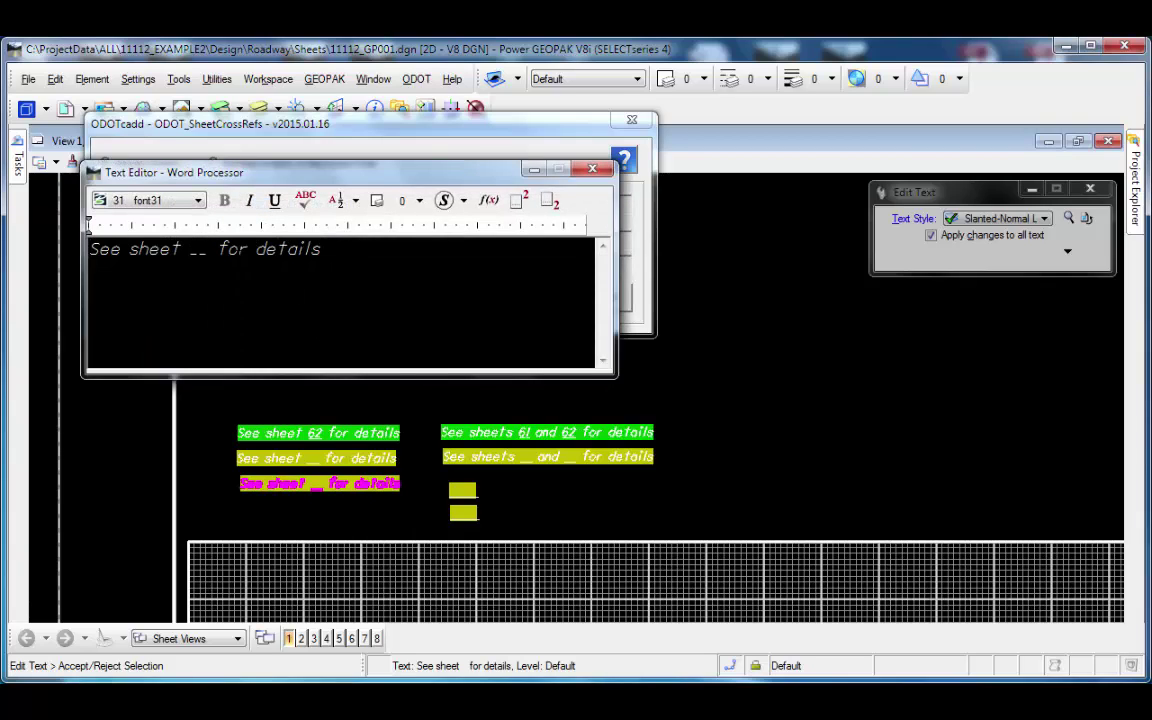
left_click(710, 299)
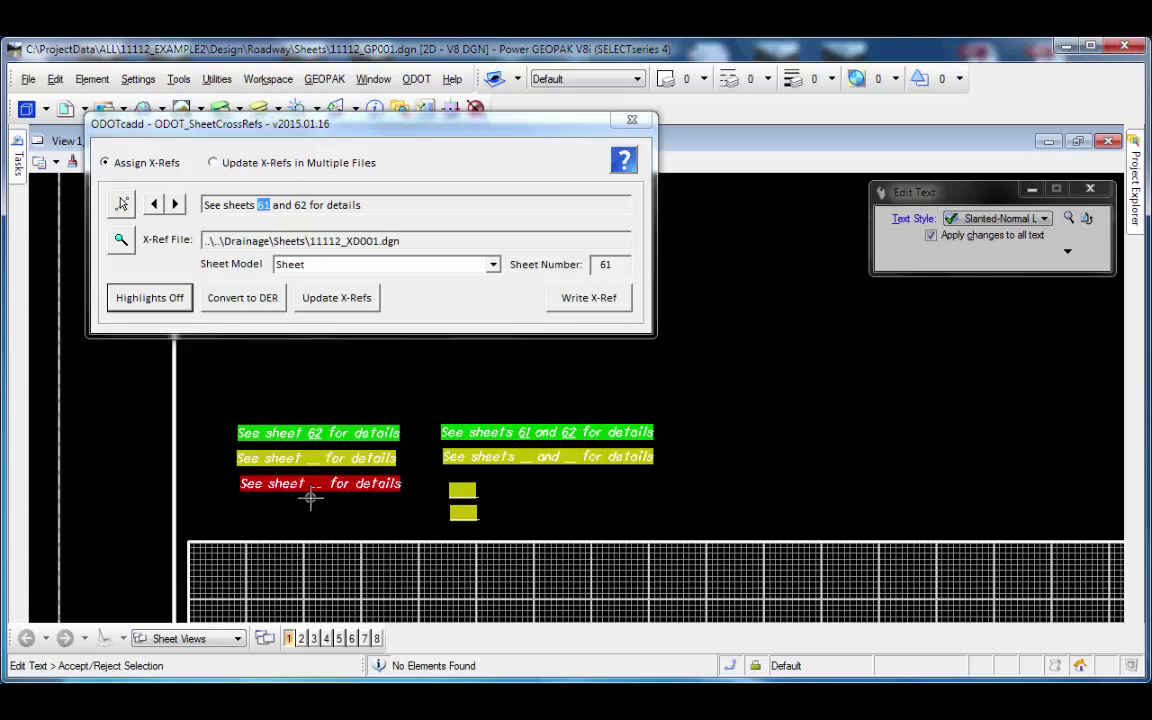
Toggle the reference highlighting off and back on
left_click(163, 300)
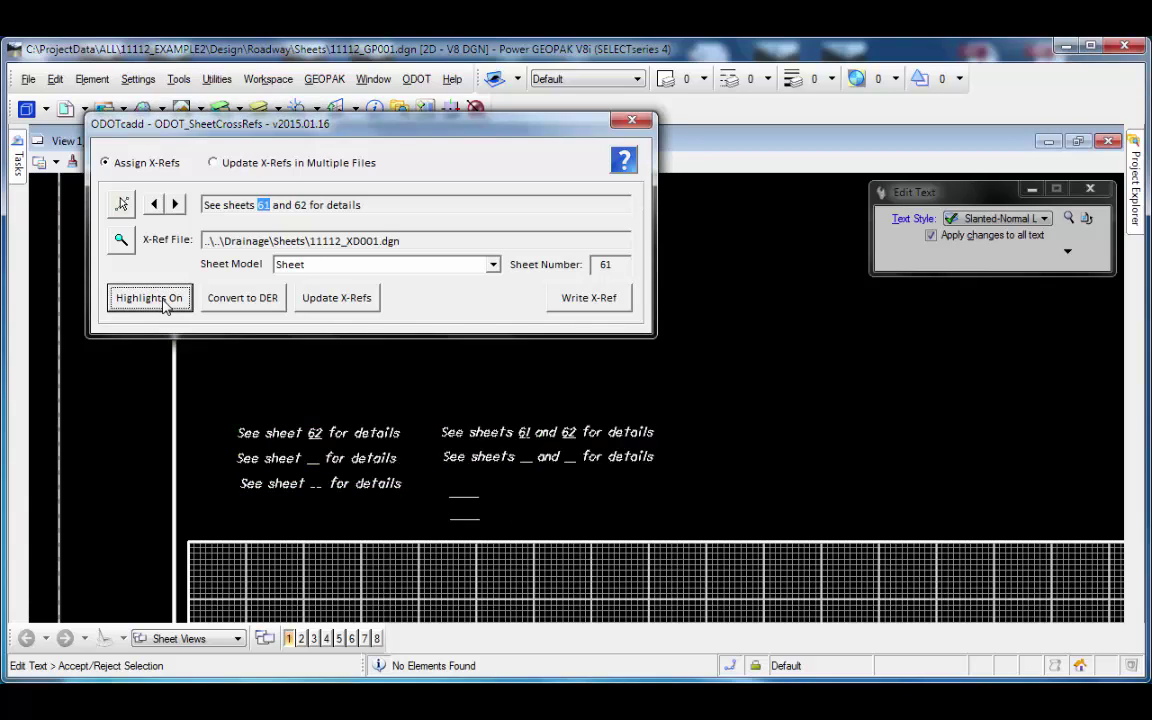
left_click(150, 298)
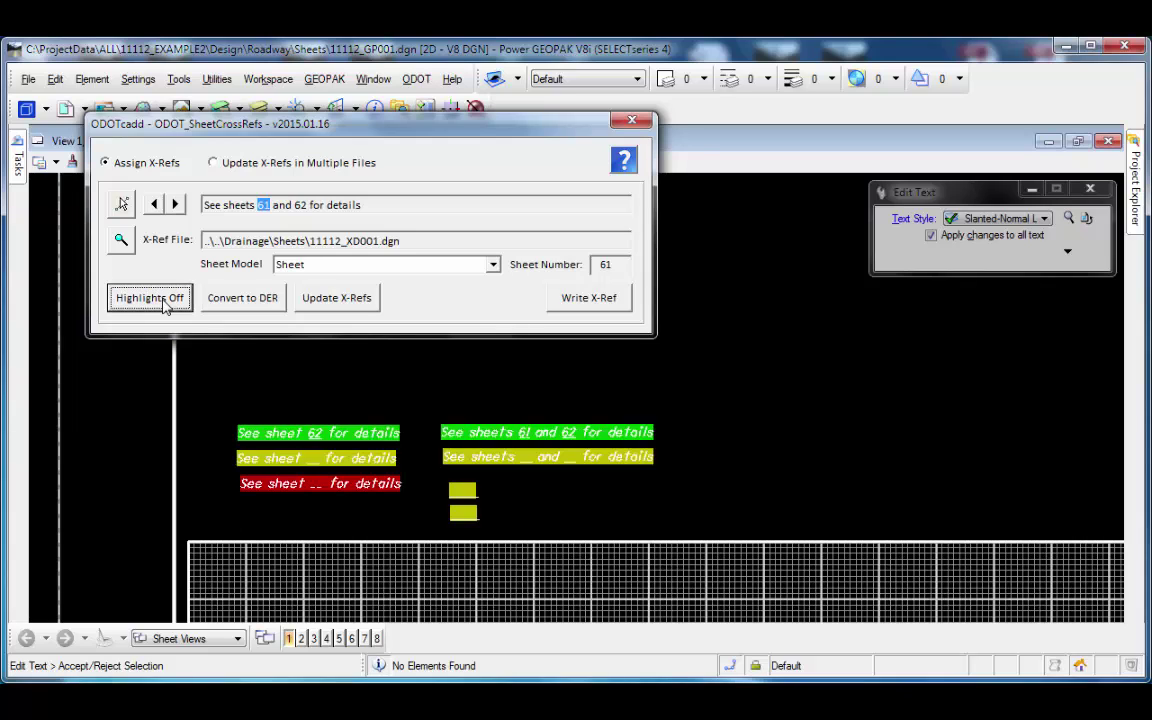
left_click(150, 298)
left_click(165, 305)
Convert the red third note's blank back into a data-entry field
left_click(262, 309)
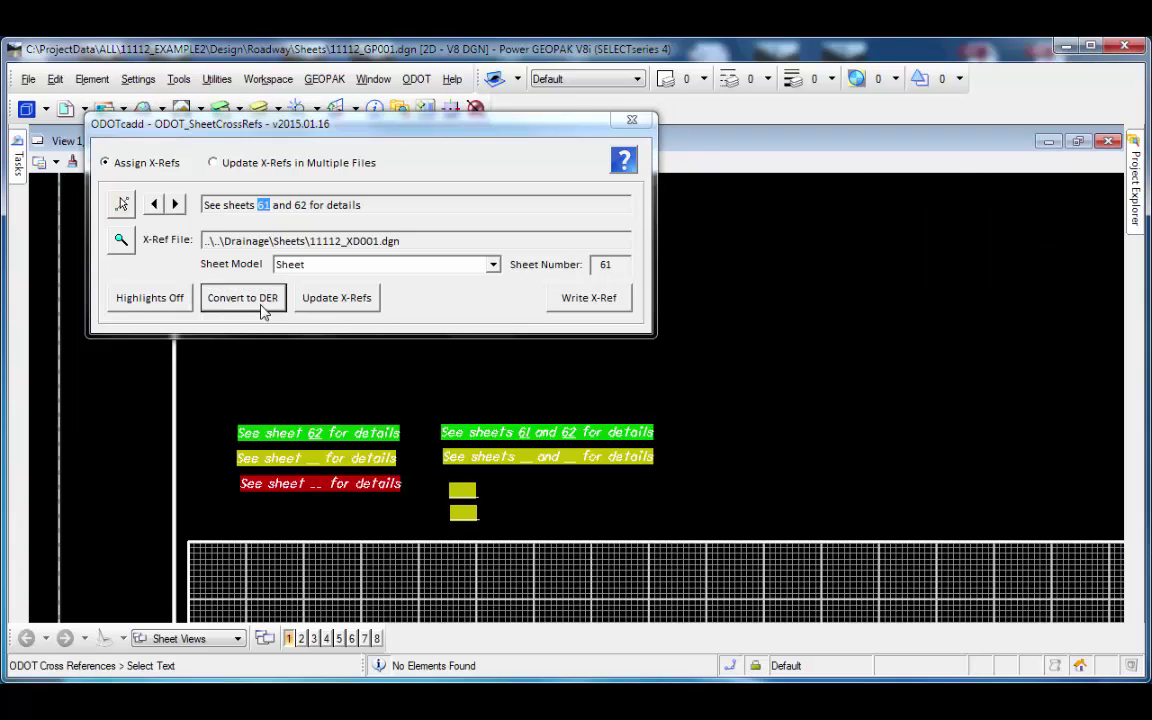
left_click(265, 485)
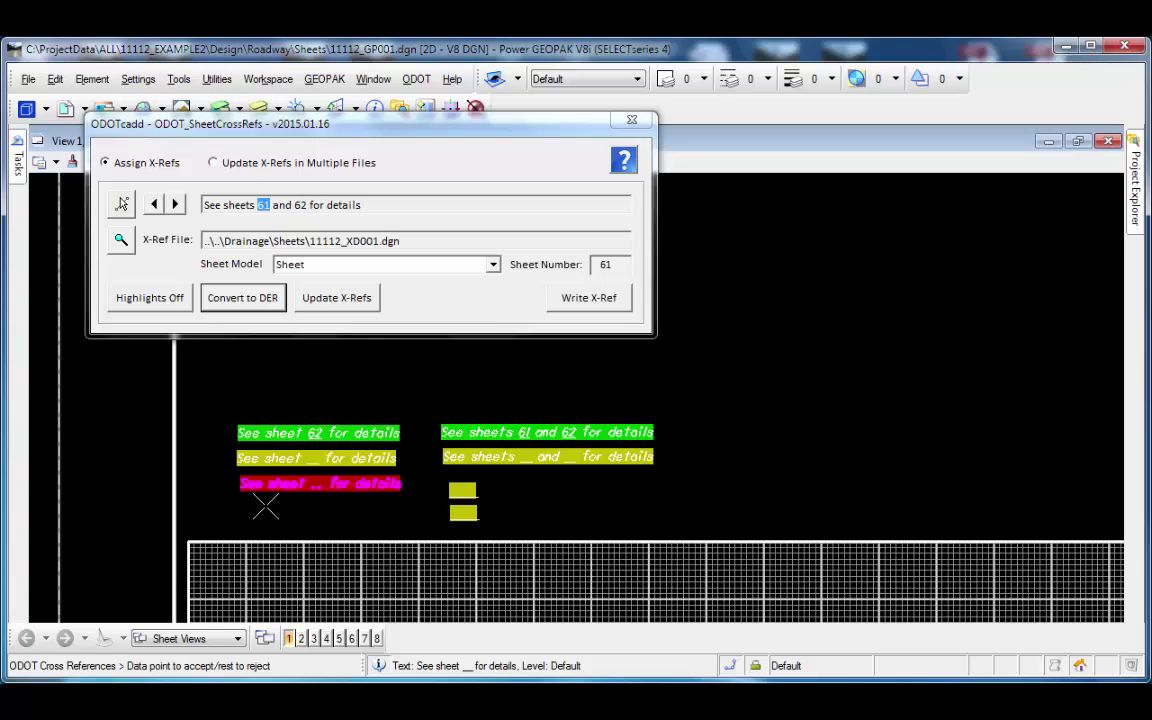
left_click(265, 507)
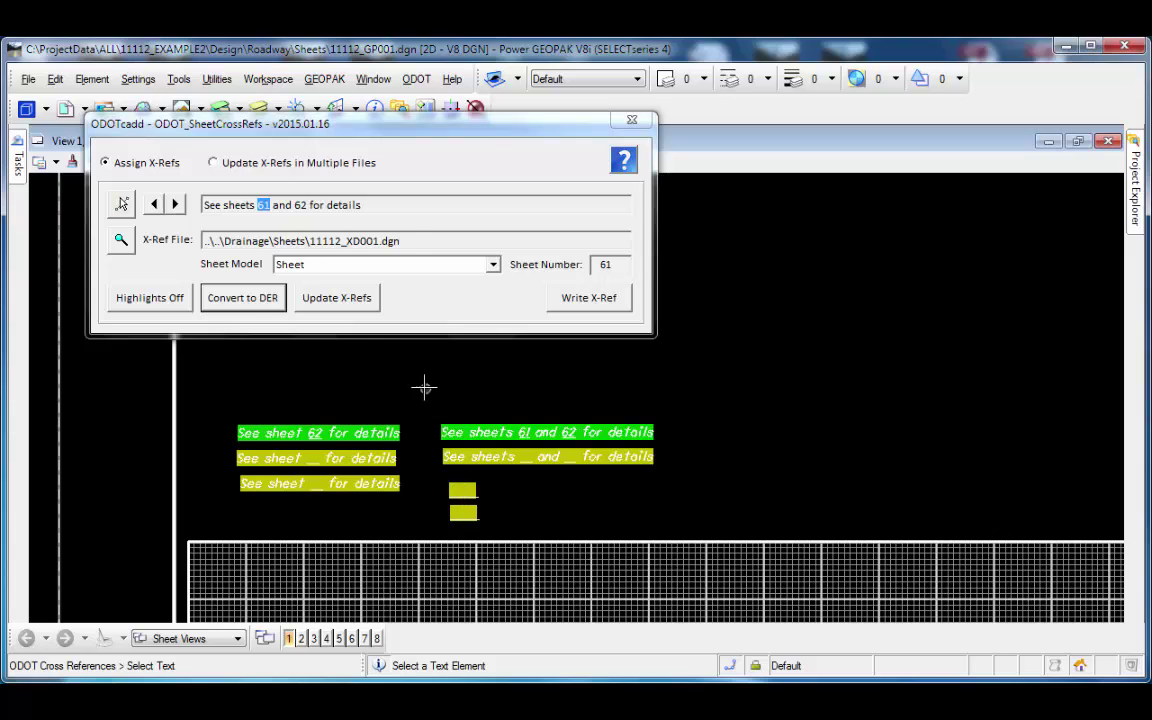
Select the blank sheet-number placeholder below the notes for cross-referencing
left_click(121, 203)
left_click(462, 490)
left_click(462, 490)
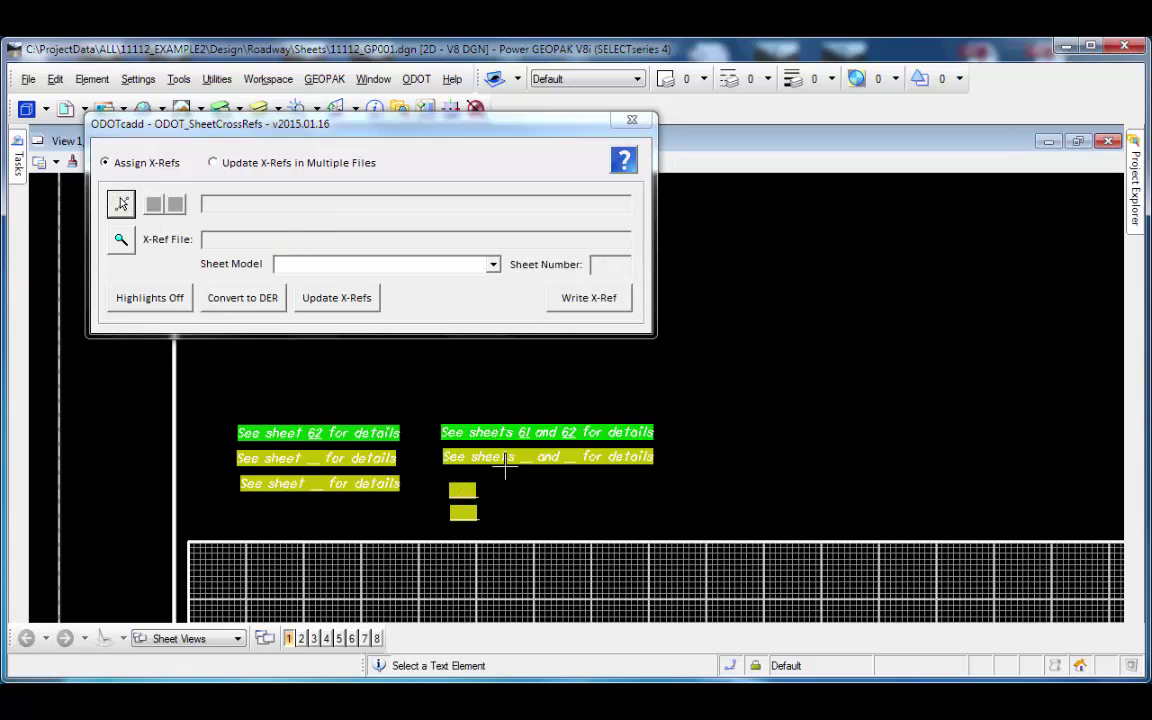
Reference Roadway\Sheets\11112_GG001.dgn, write sheet 6 into the placeholder, and end the tool
left_click(121, 239)
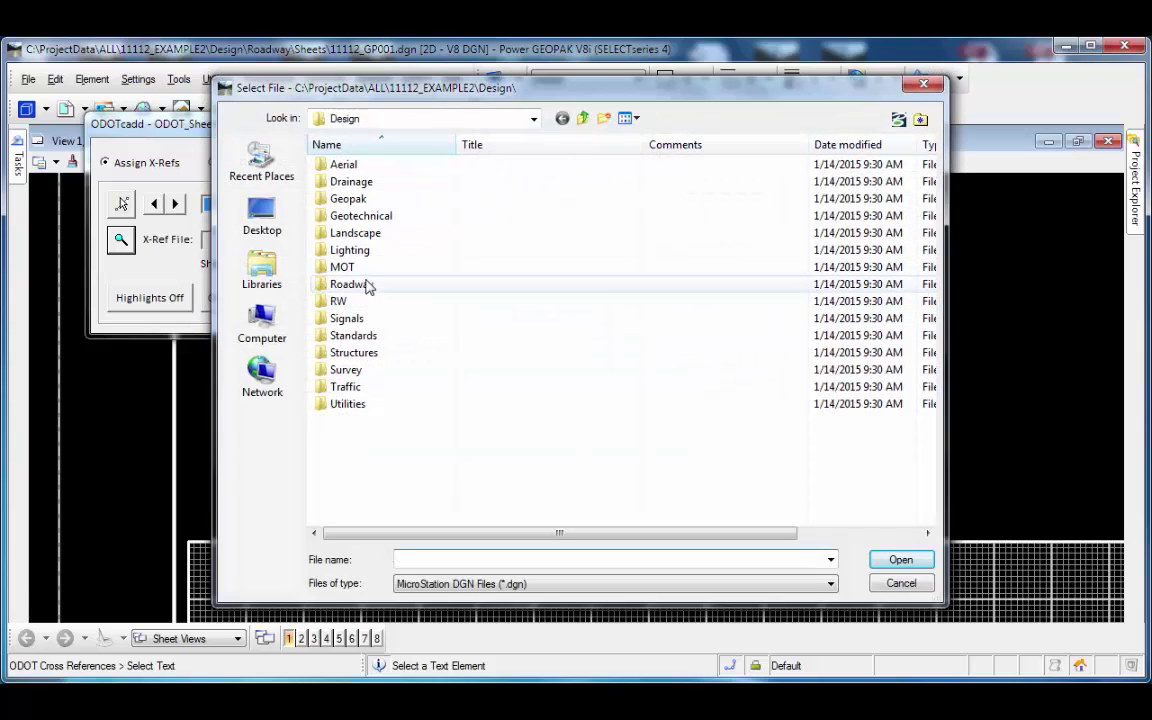
double_click(367, 285)
double_click(352, 217)
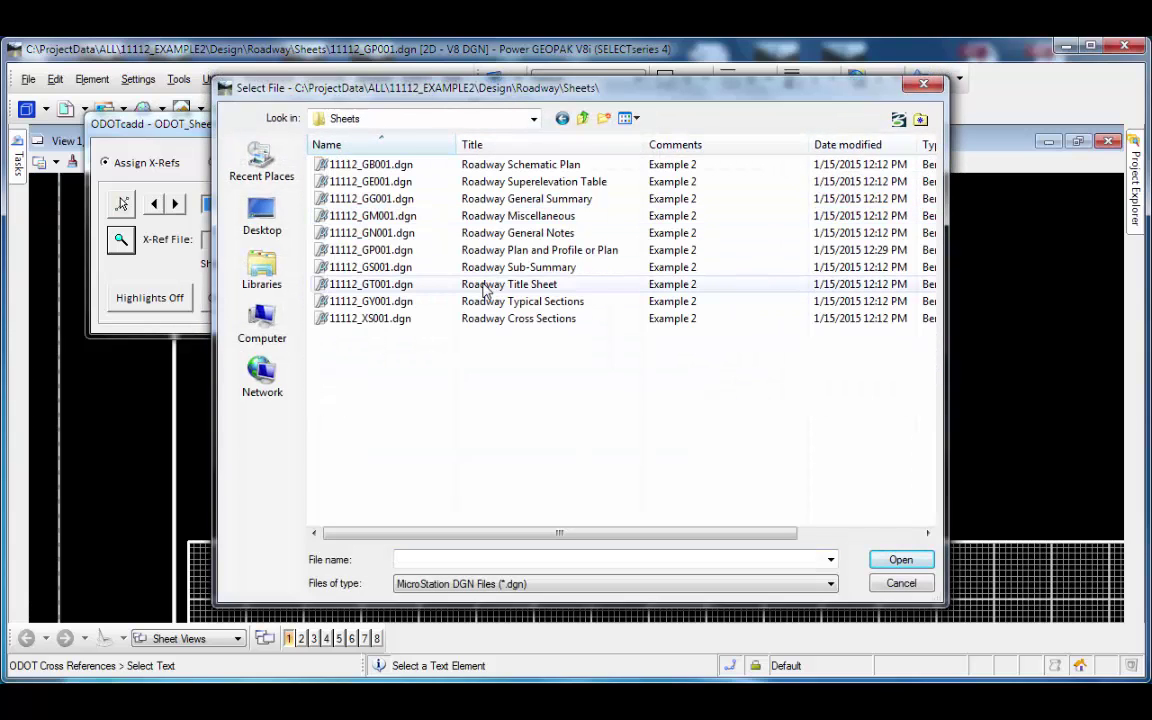
left_click(365, 198)
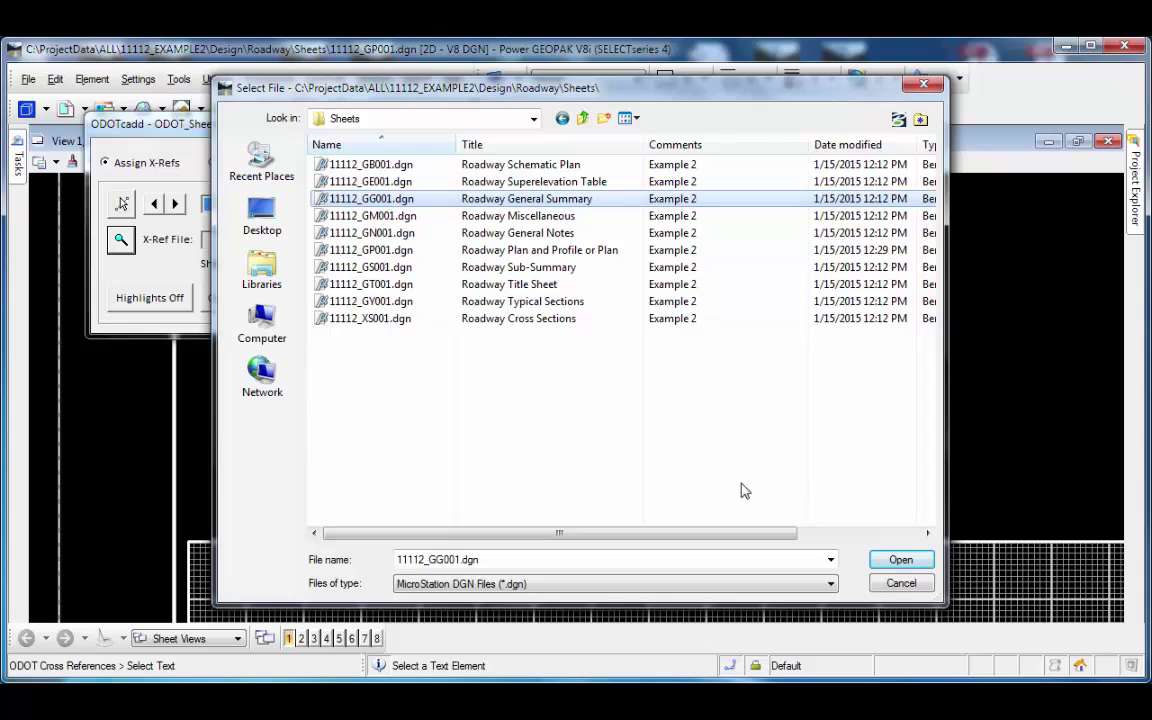
left_click(890, 559)
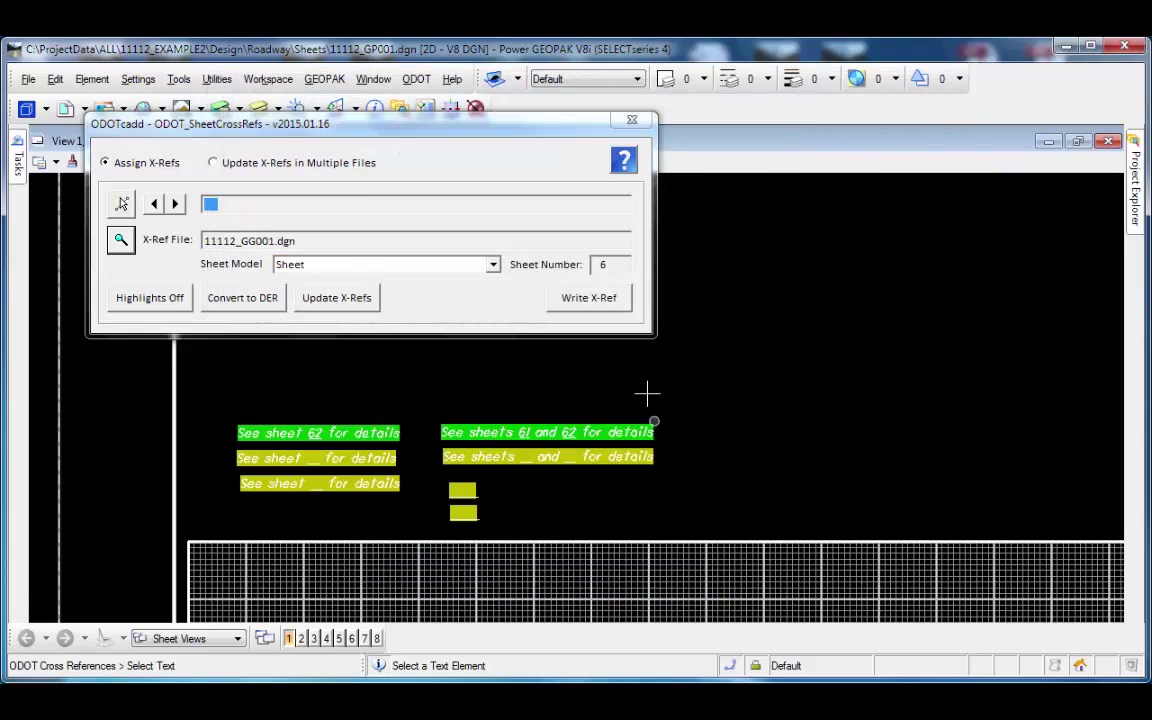
left_click(618, 304)
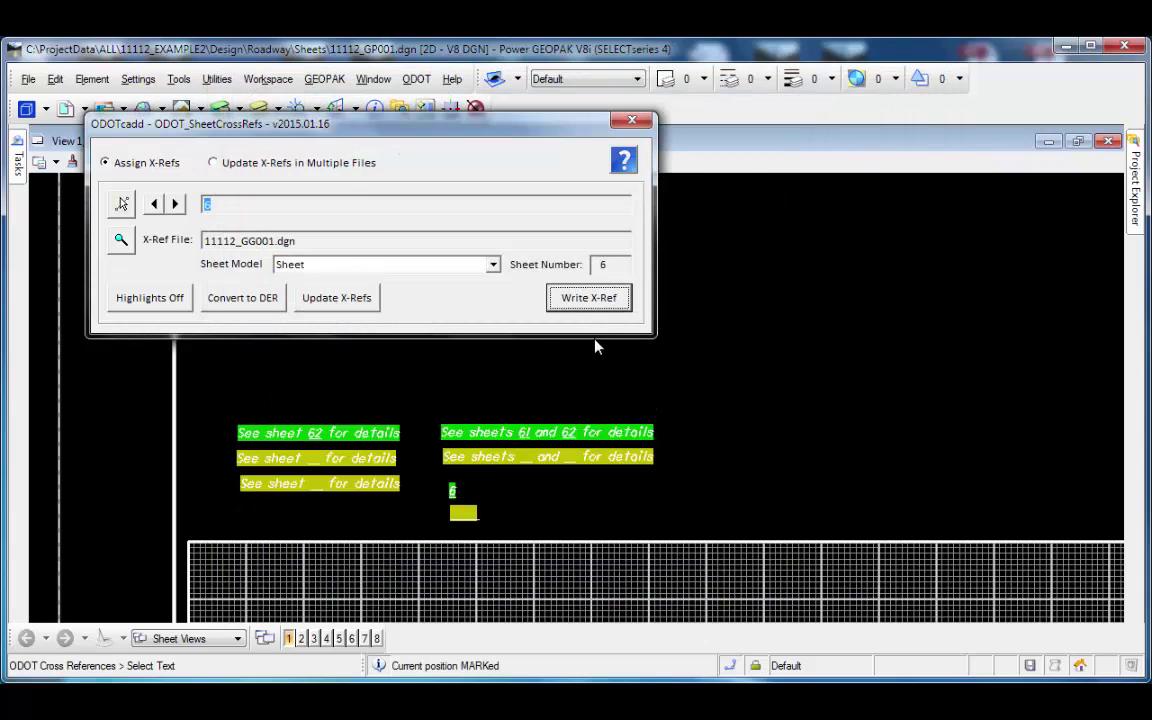
right_click(483, 490)
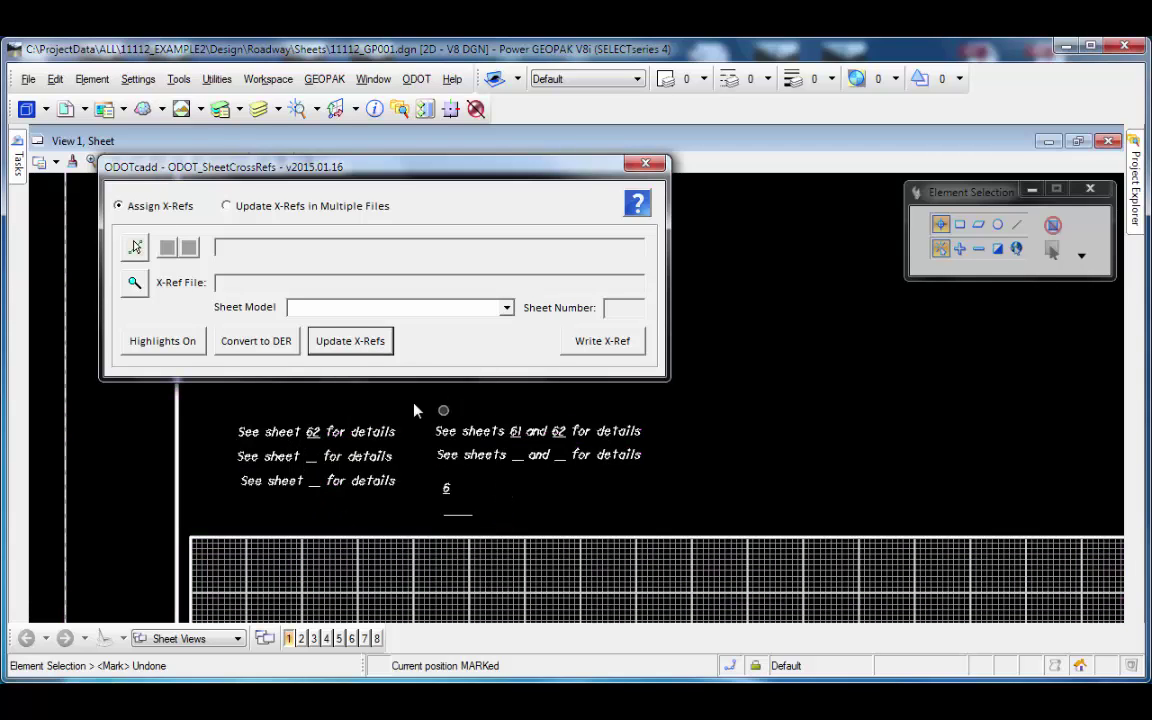
Run Update X-Refs to update all sheet cross-references and produce the report
left_click(370, 346)
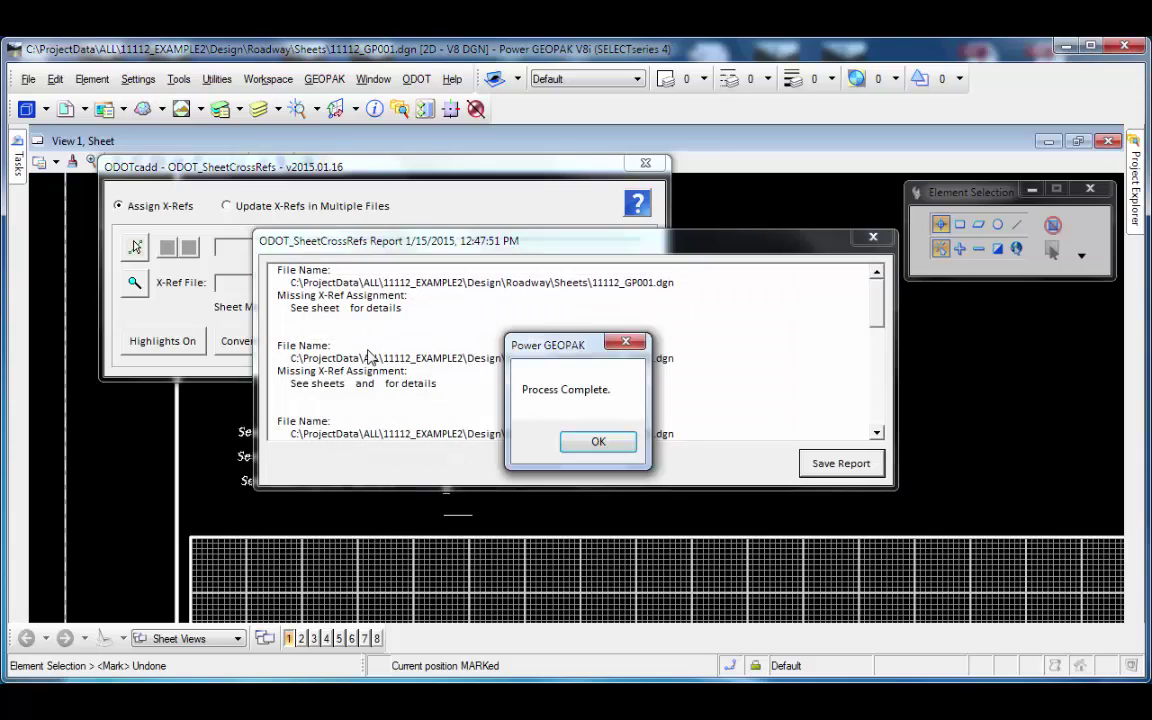
Dismiss 'Process Complete.' and review the report's Missing X-Ref Assignment entries
left_click(592, 443)
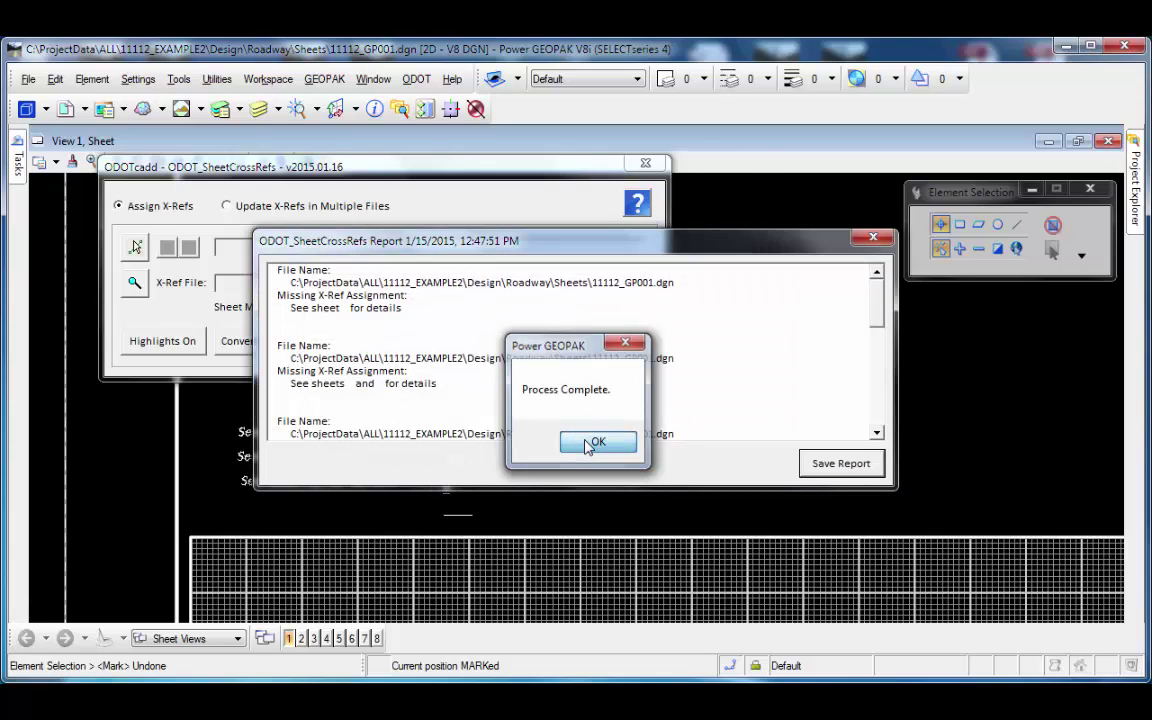
left_click(364, 284)
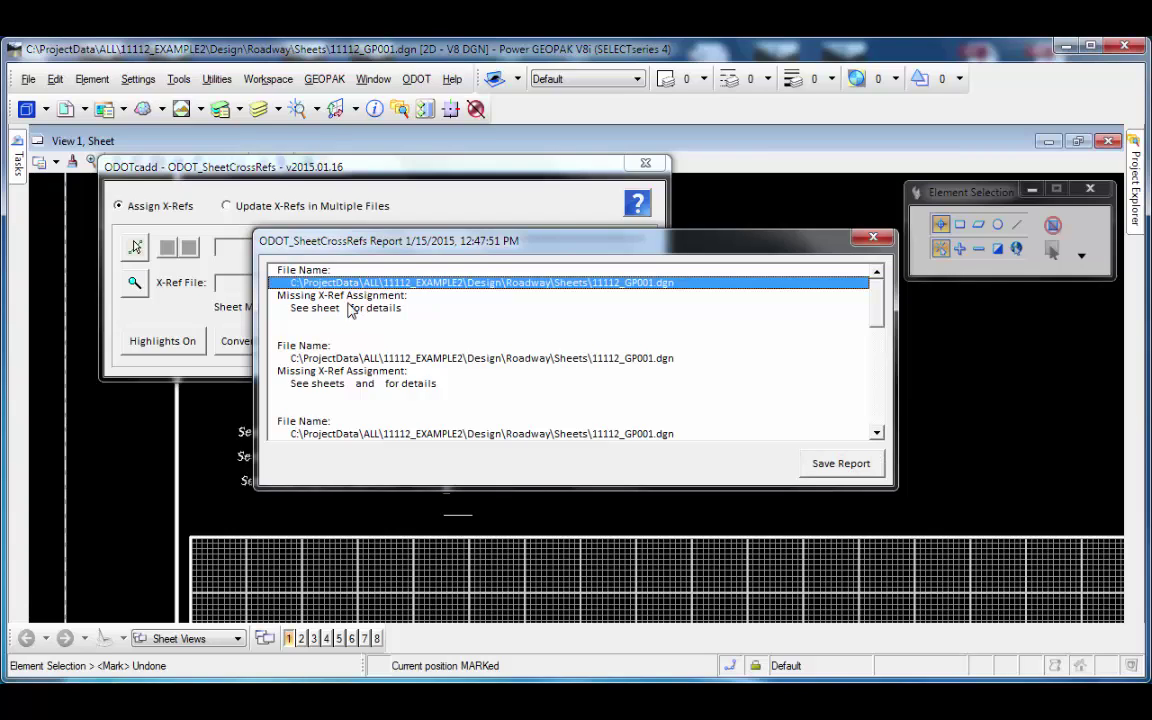
left_click(350, 308)
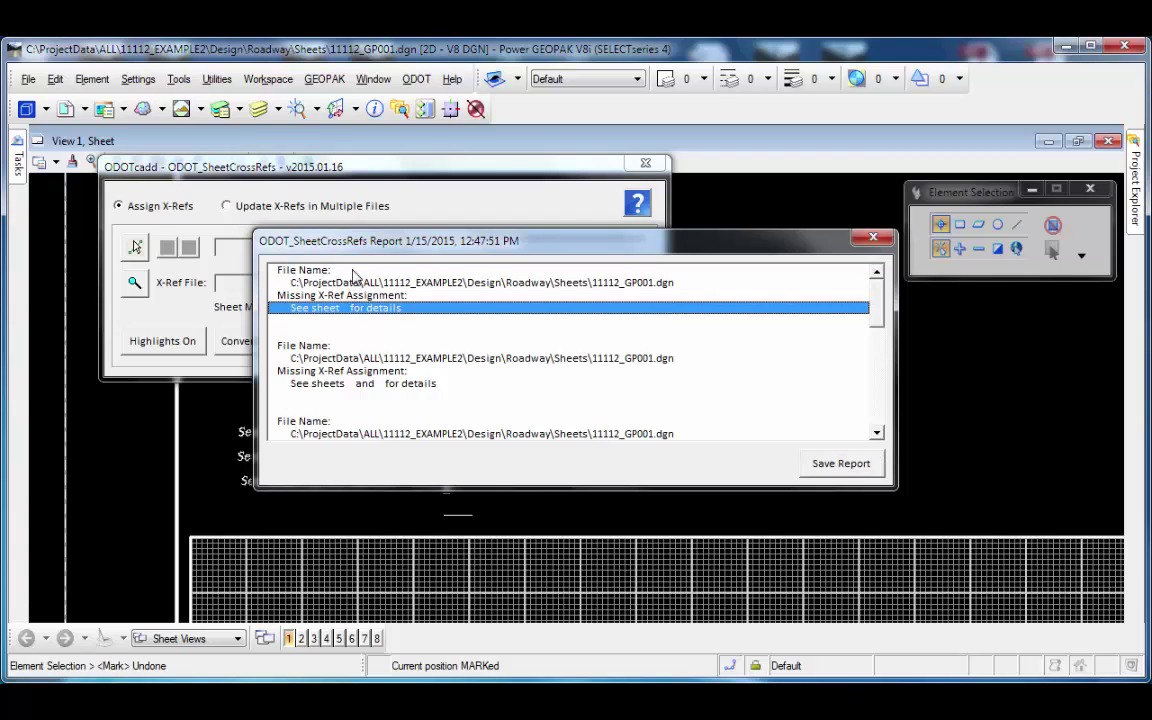
left_click(430, 284)
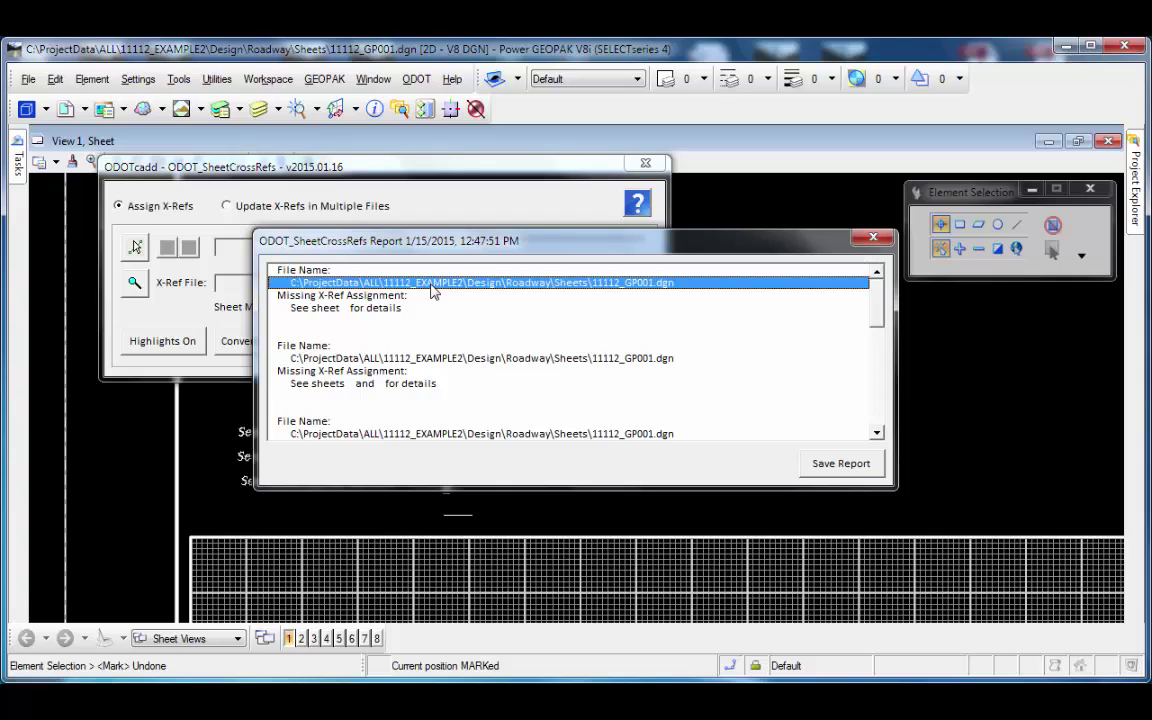
left_click(406, 298)
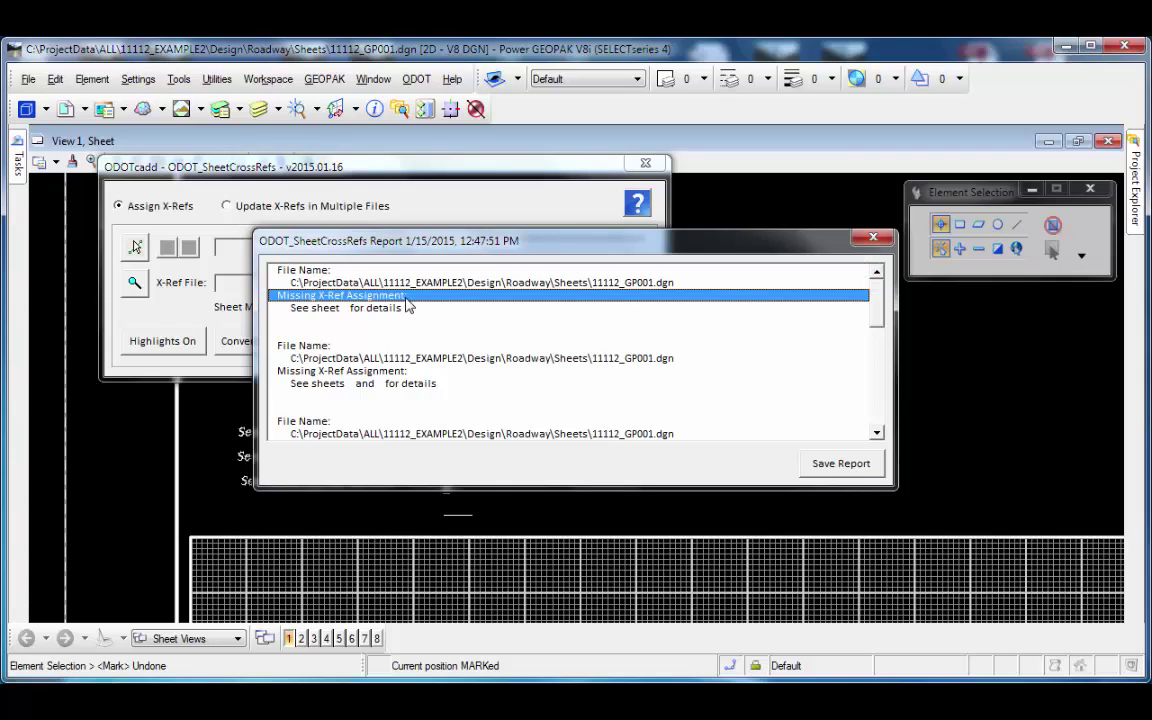
left_click(393, 311)
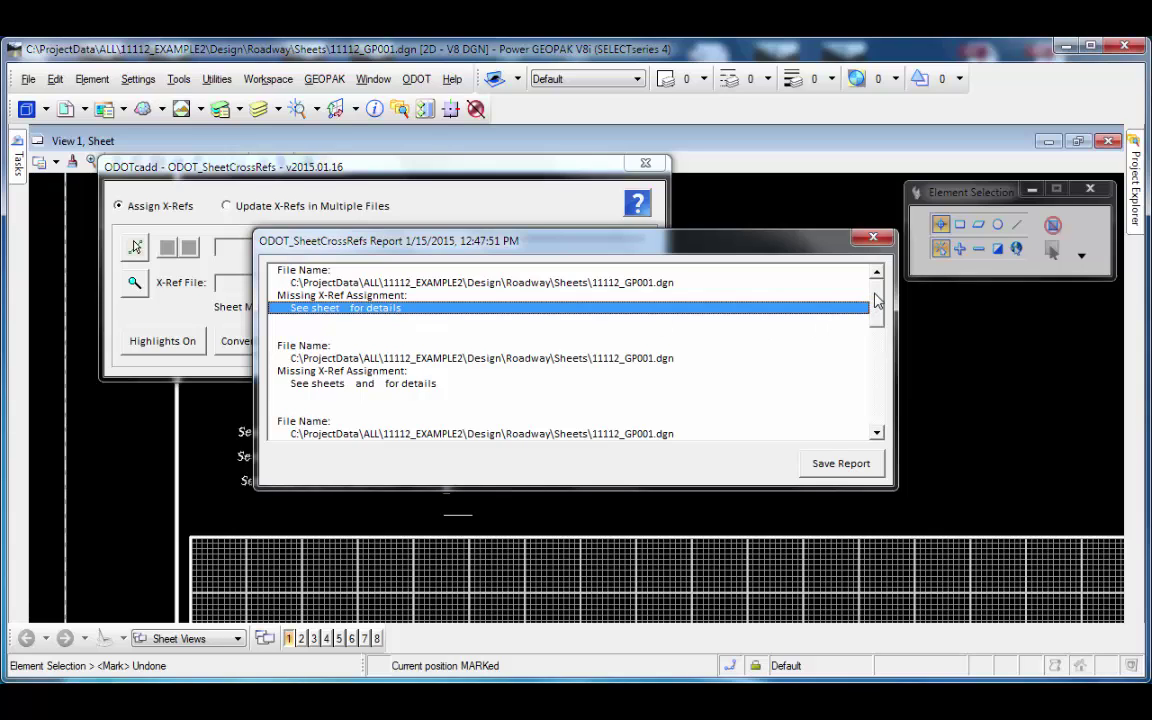
Review the File Updated entry showing 'See sheets 71 and 72', then close the report
left_click_drag(873, 304, 875, 390)
left_click(305, 269)
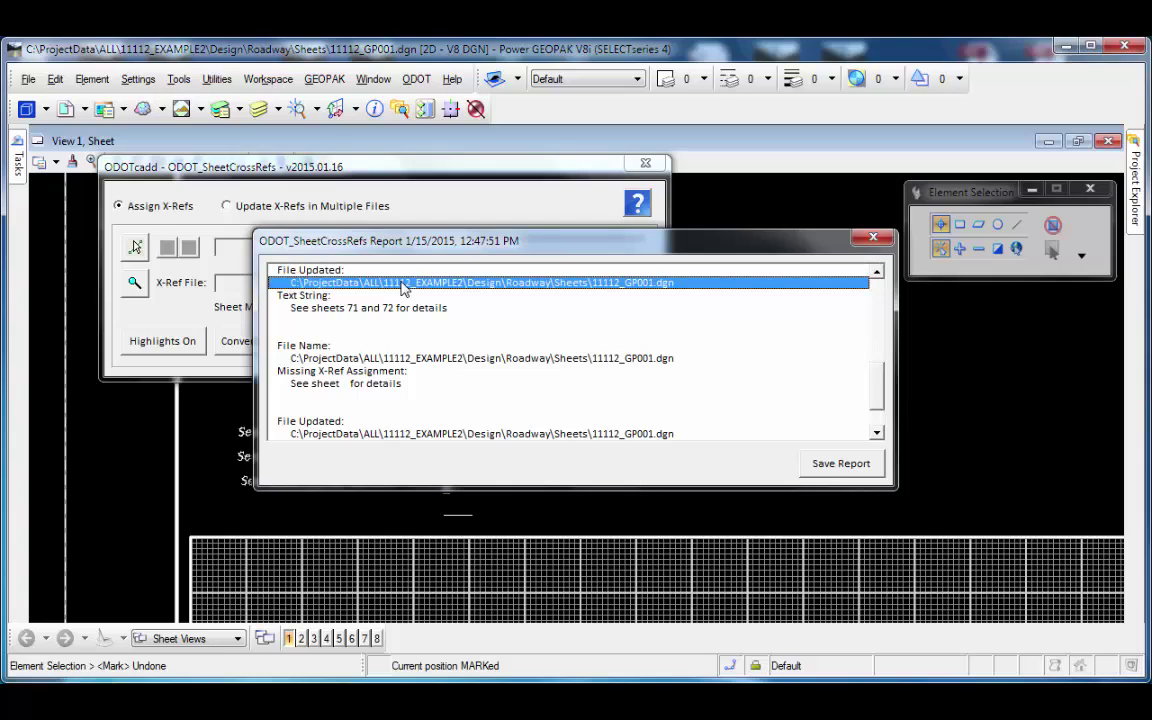
left_click(399, 283)
left_click(346, 309)
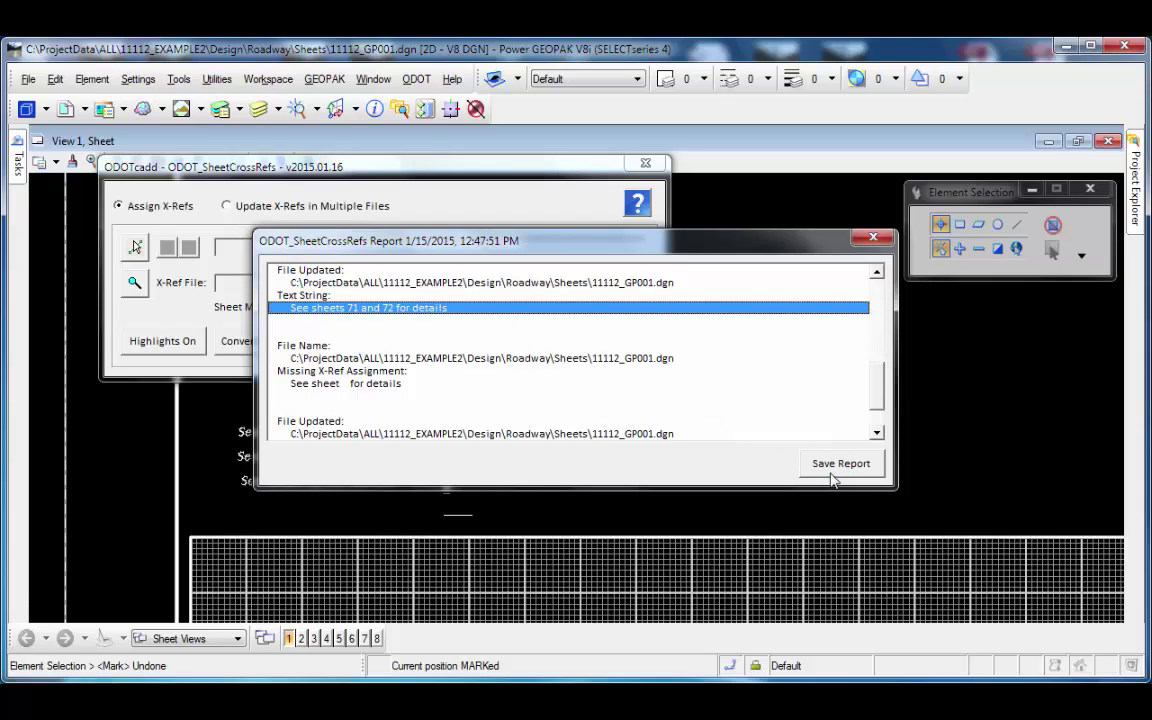
left_click(873, 239)
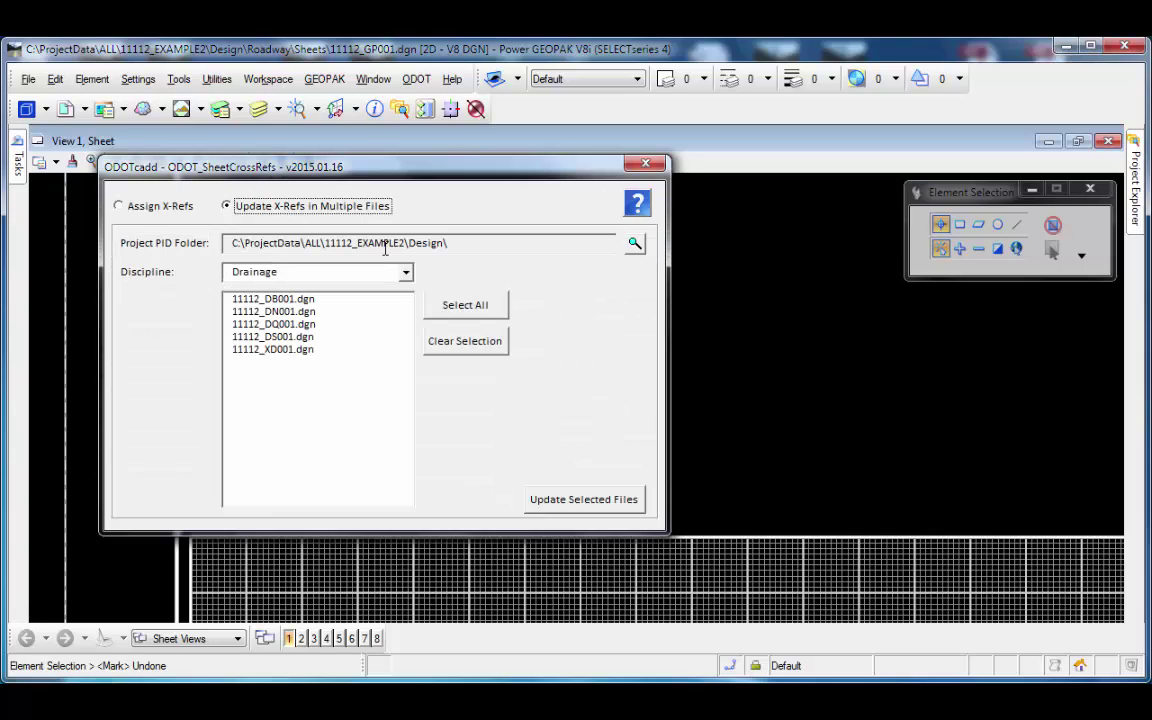
left_click_drag(470, 247, 228, 243)
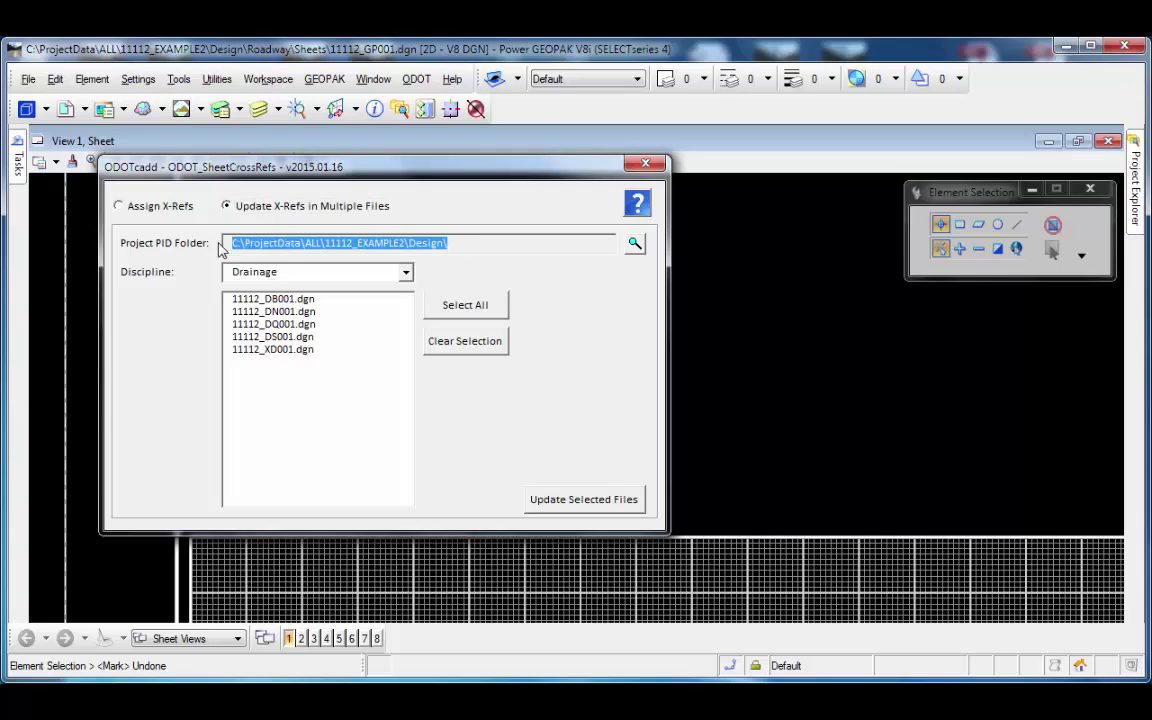
left_click(433, 244)
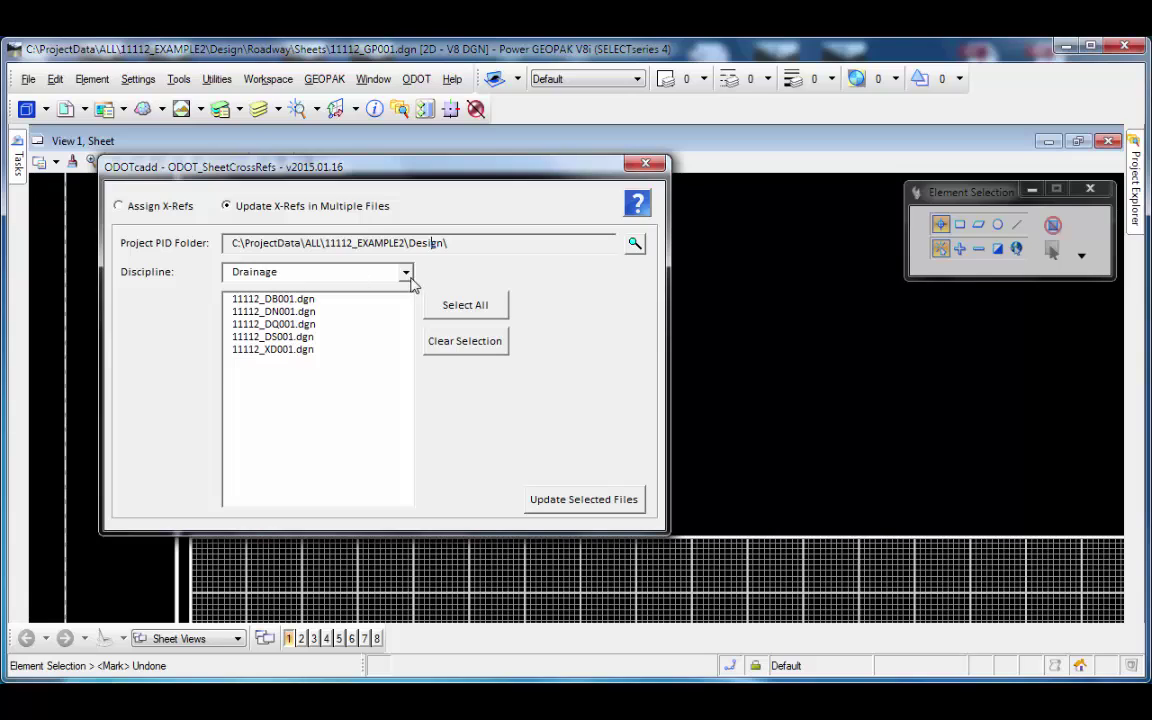
left_click(405, 271)
scroll(400, 300, "down", 2)
scroll(400, 298, "up", 2)
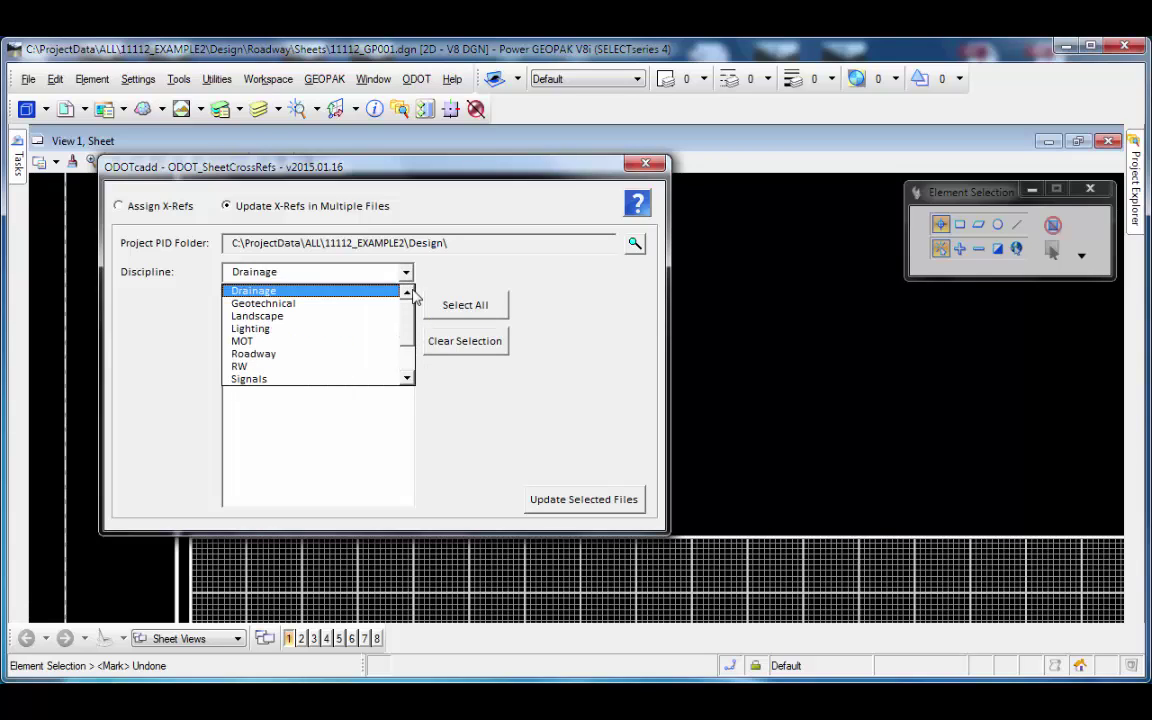
left_click(392, 291)
left_click_drag(321, 299, 320, 372)
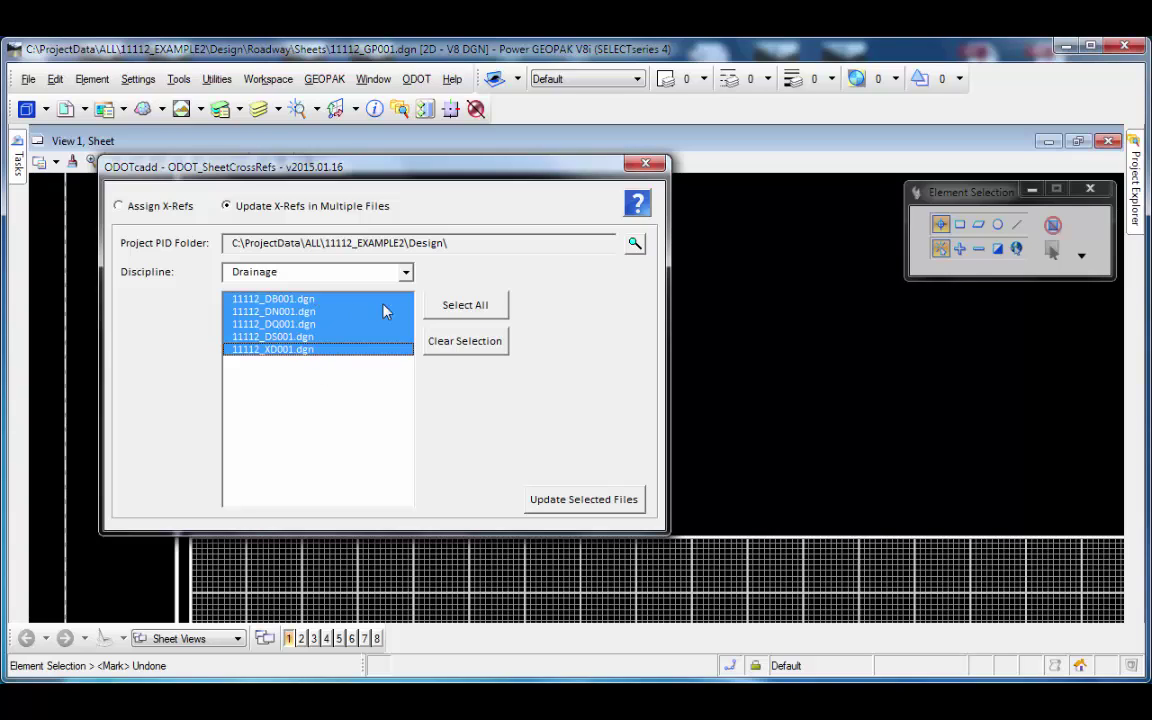
left_click(463, 306)
left_click(463, 338)
left_click(323, 313)
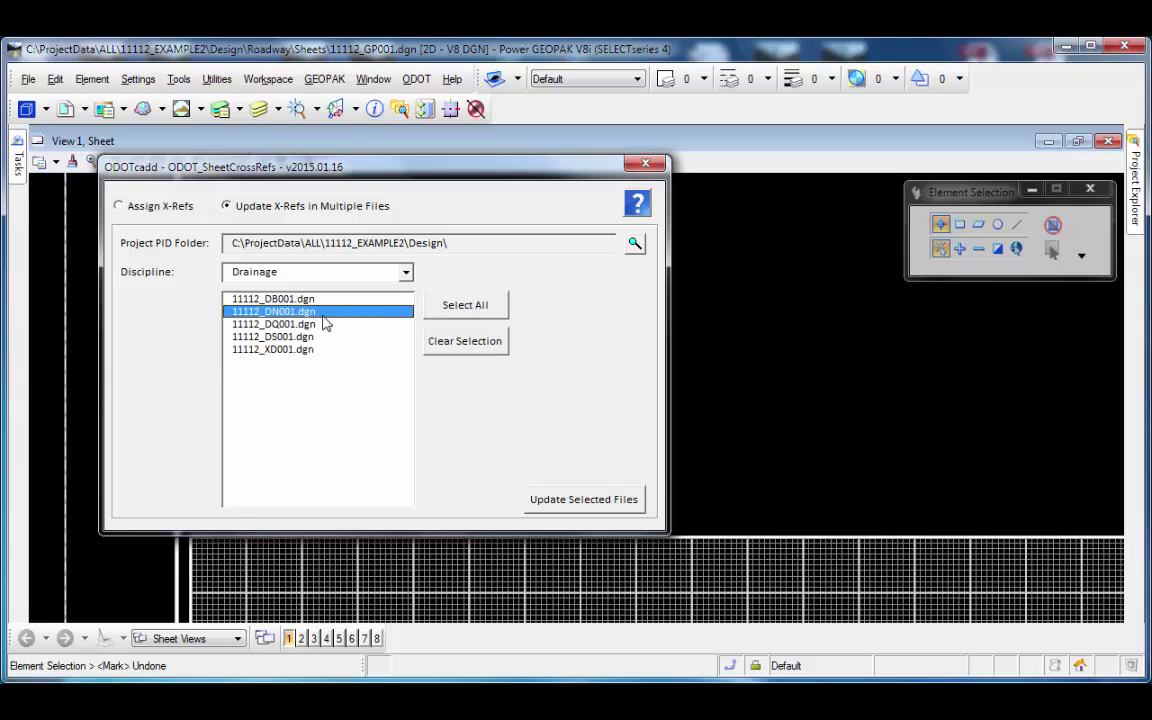
left_click(323, 324, "ctrl")
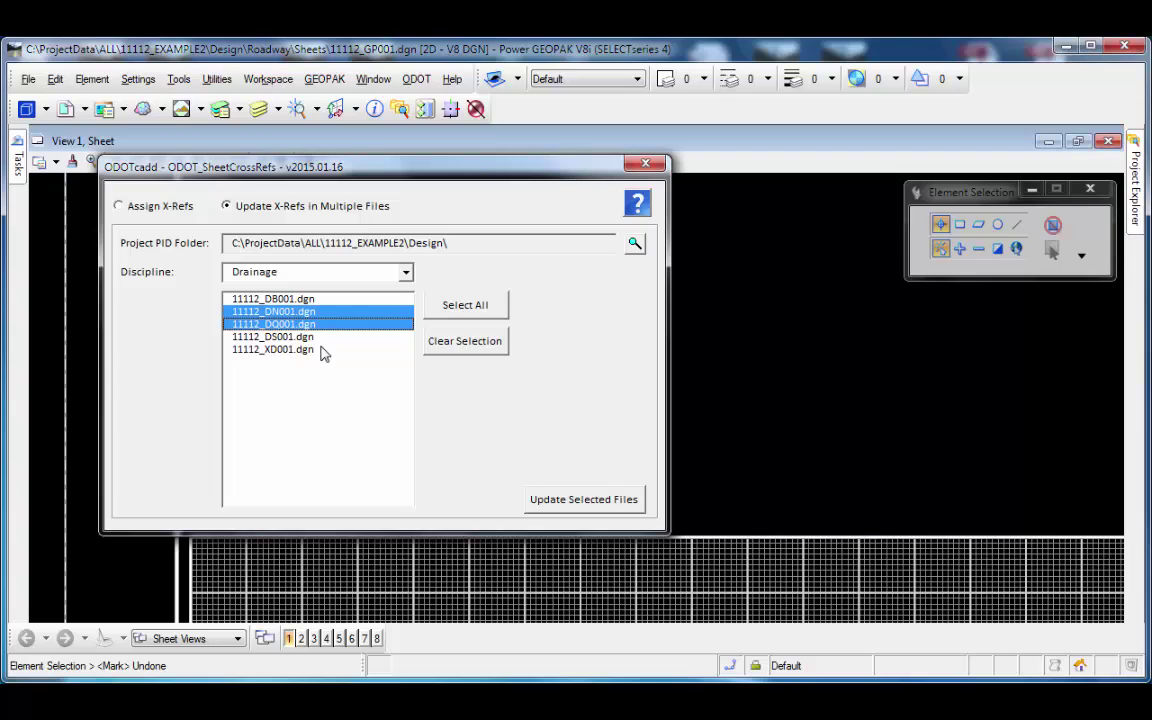
left_click(324, 350, "ctrl")
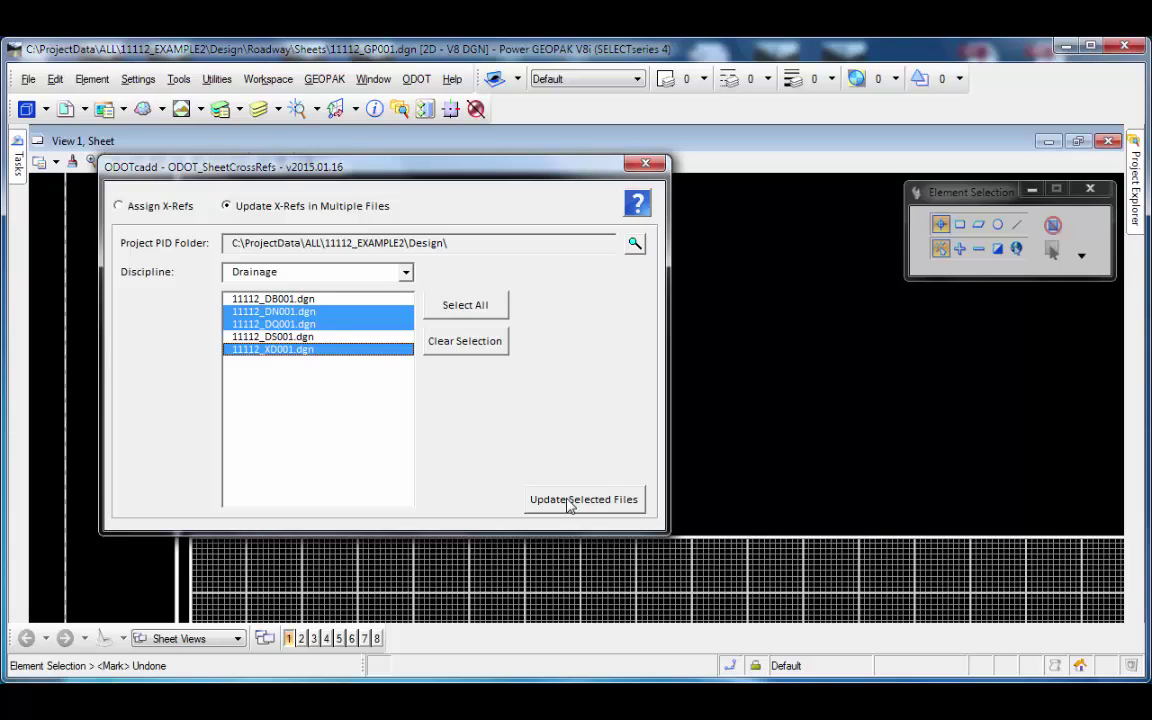
left_click(168, 210)
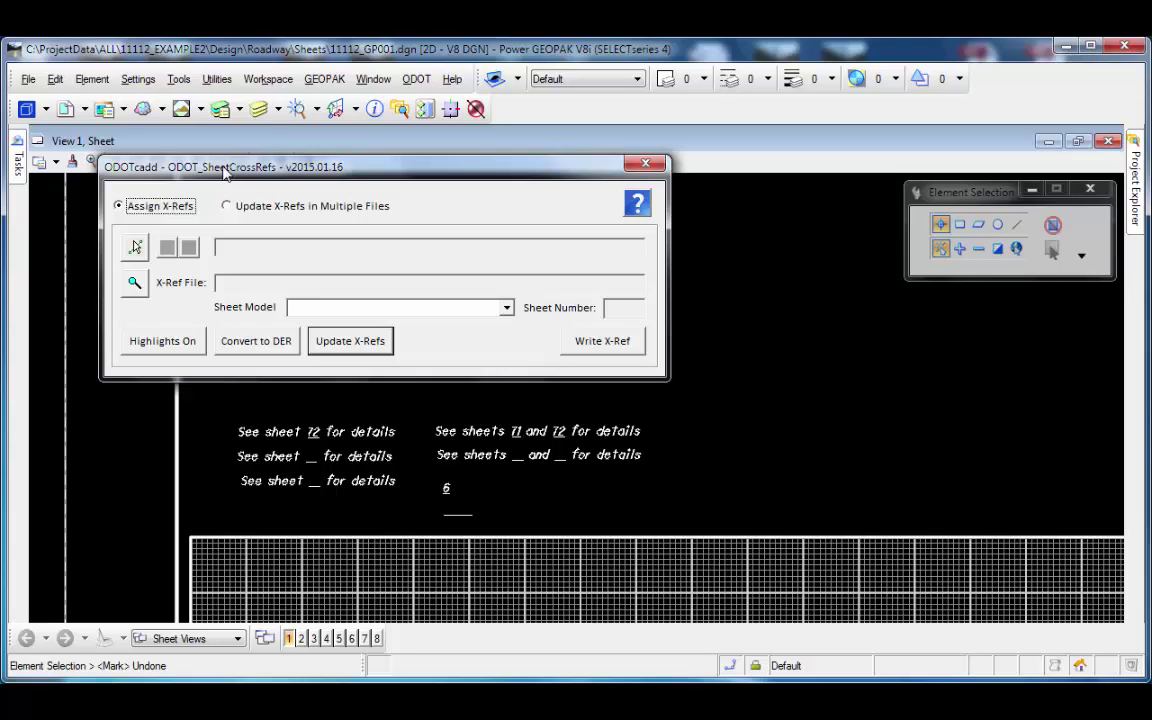